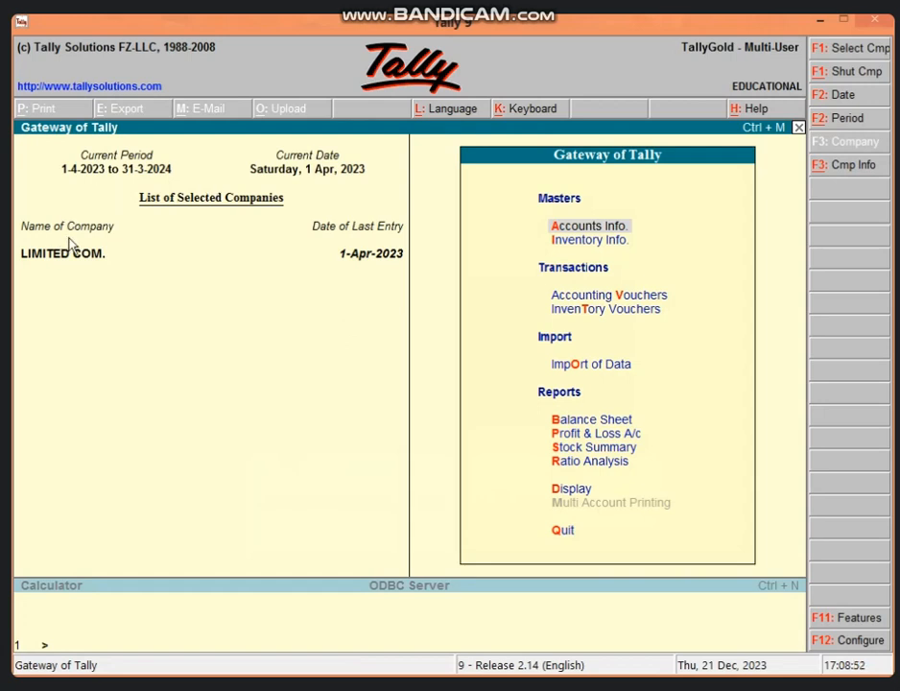
Shut the loaded company LIMITED COM. and open the company backup form.
key(alt+F1)
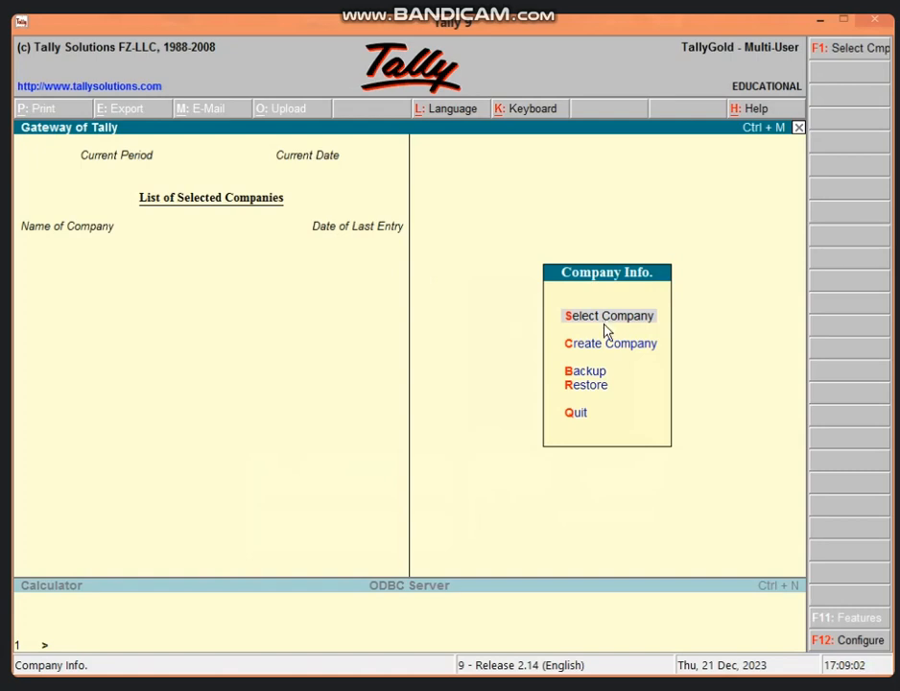
click(593, 381)
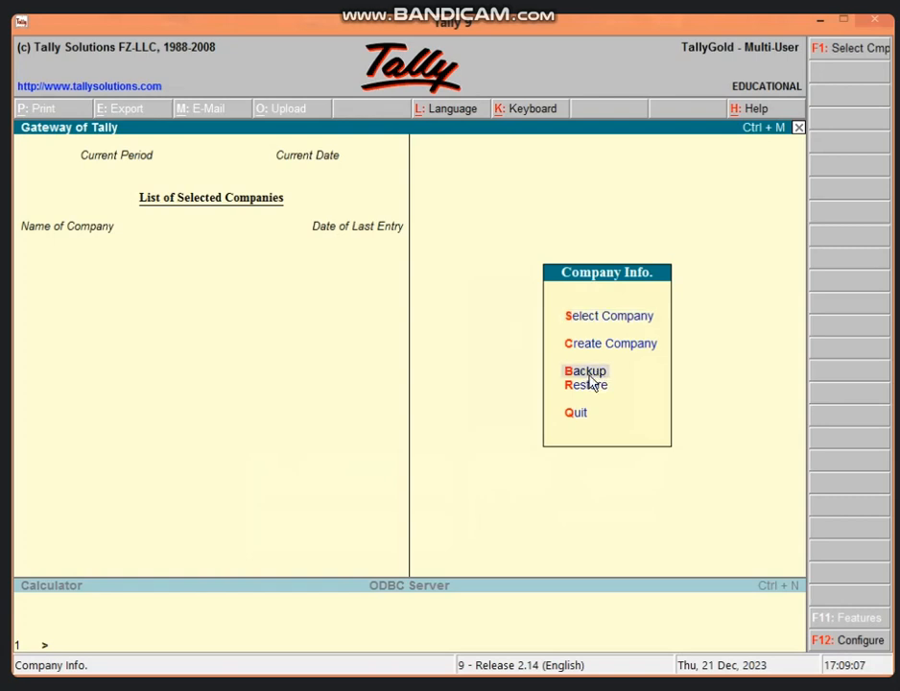
click(593, 381)
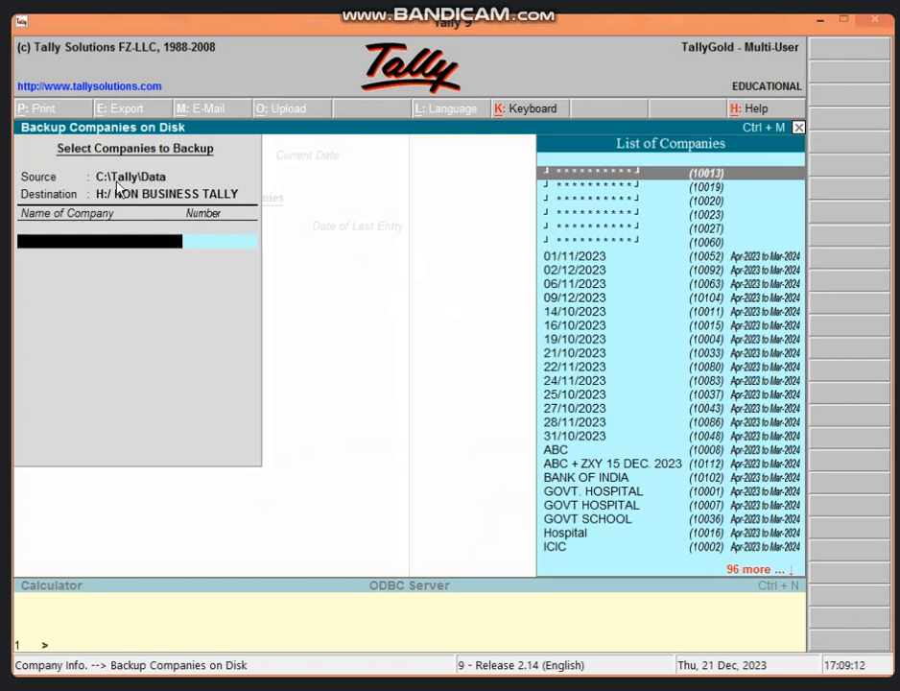
Keep the source path and replace the backup destination with drive F:/.
key(BackSpace)
key(BackSpace)
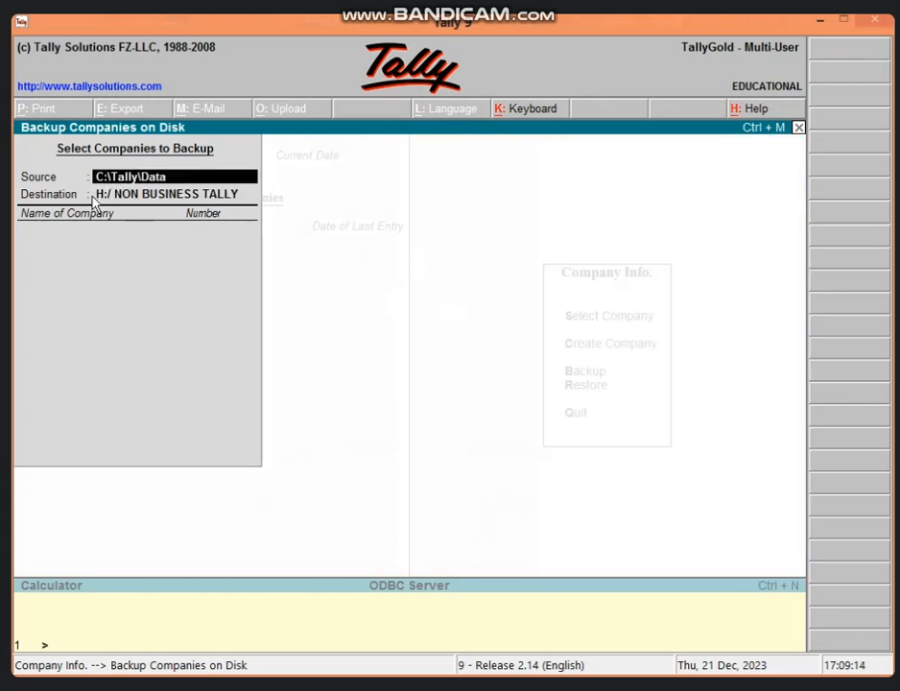
key(Return)
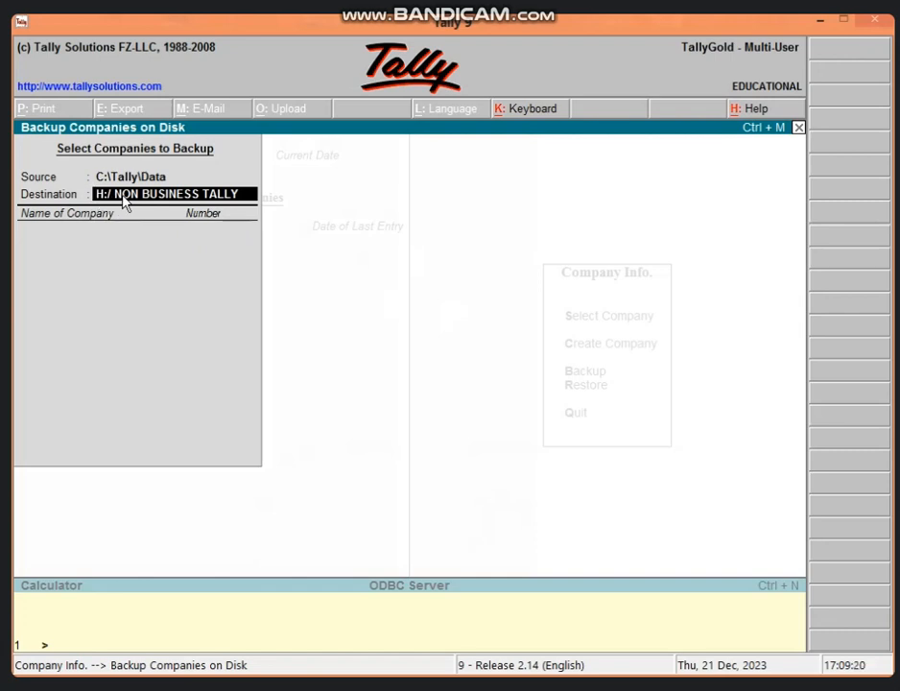
text(F)
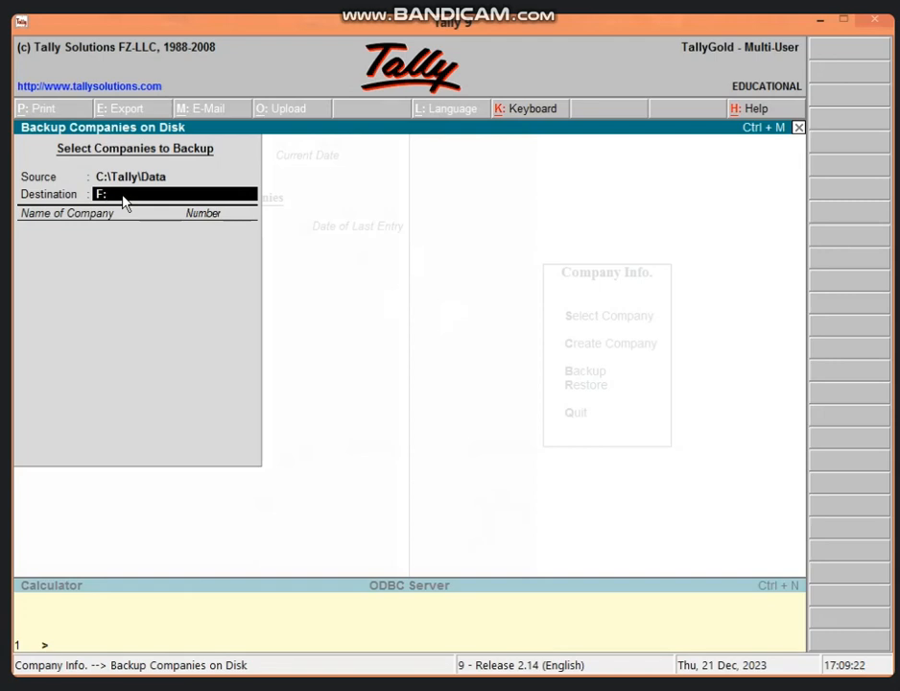
text(:/)
key(BackSpace)
text(/)
text( TALLY NO)
text(N NU)
key(BackSpace)
key(BackSpace)
key(BackSpace)
text(BUSINESS)
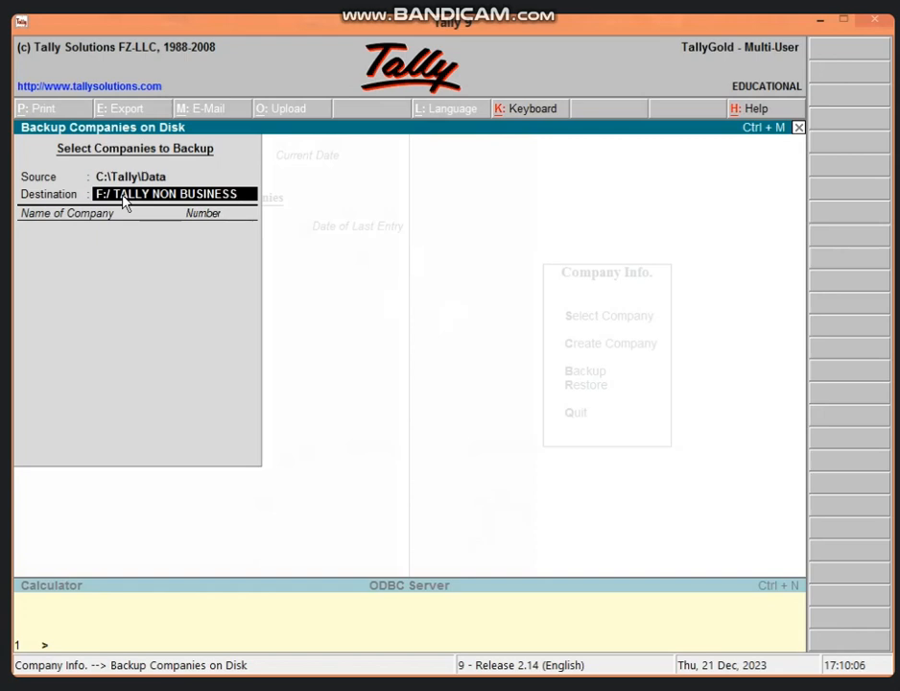
key(BackSpace)
key(BackSpace)
key(BackSpace)
key(BackSpace)
key(BackSpace)
key(BackSpace)
key(BackSpace)
key(BackSpace)
key(BackSpace)
key(BackSpace)
key(BackSpace)
key(BackSpace)
key(BackSpace)
key(BackSpace)
key(BackSpace)
key(BackSpace)
key(BackSpace)
key(BackSpace)
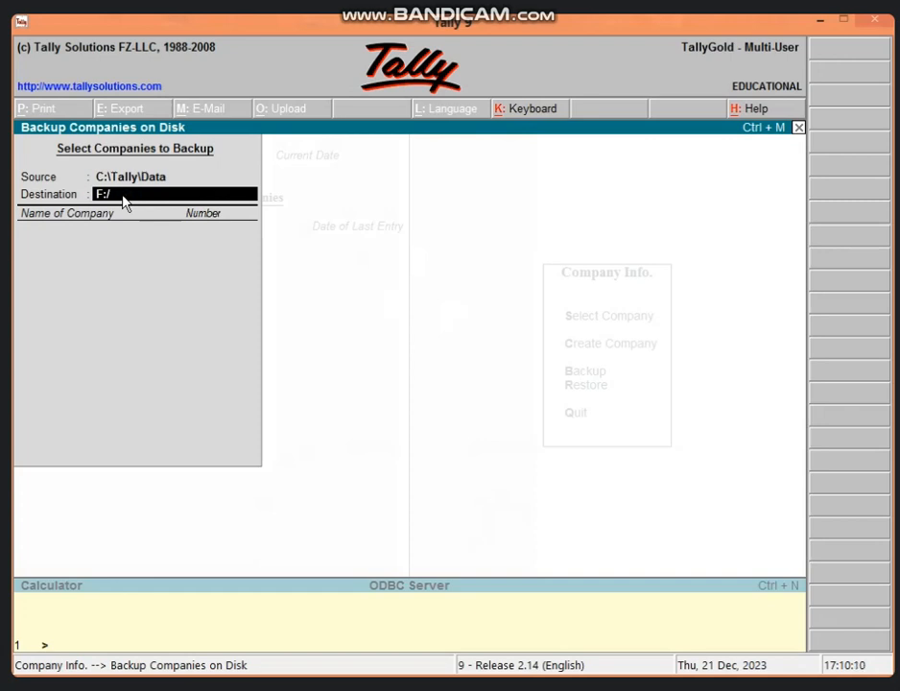
Complete the backup destination path as "F:/ NON BUSINESS TALLY 21".
text(NON BUSINESS TALL)
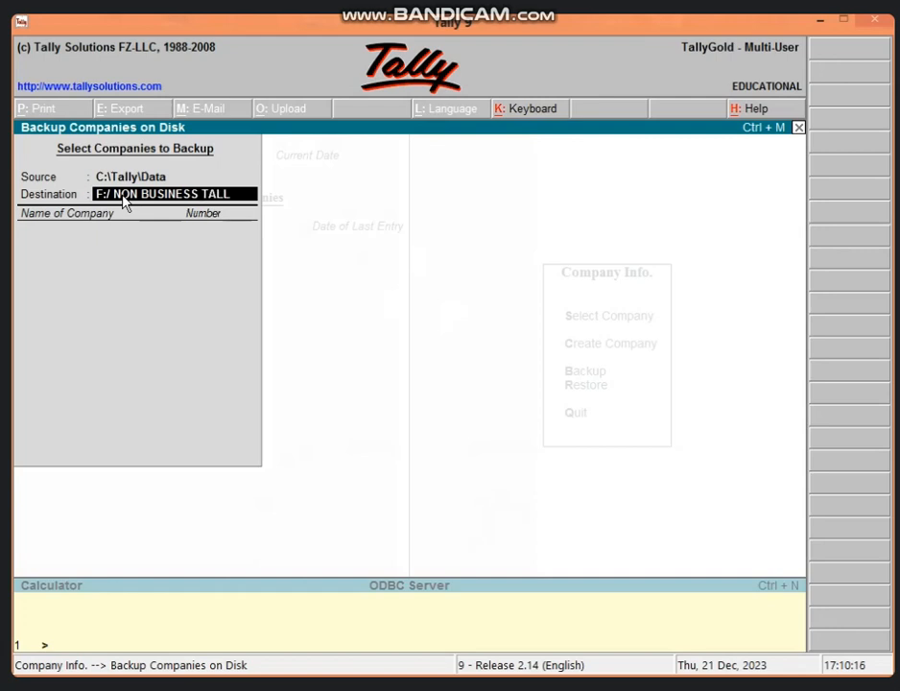
text(Y 21)
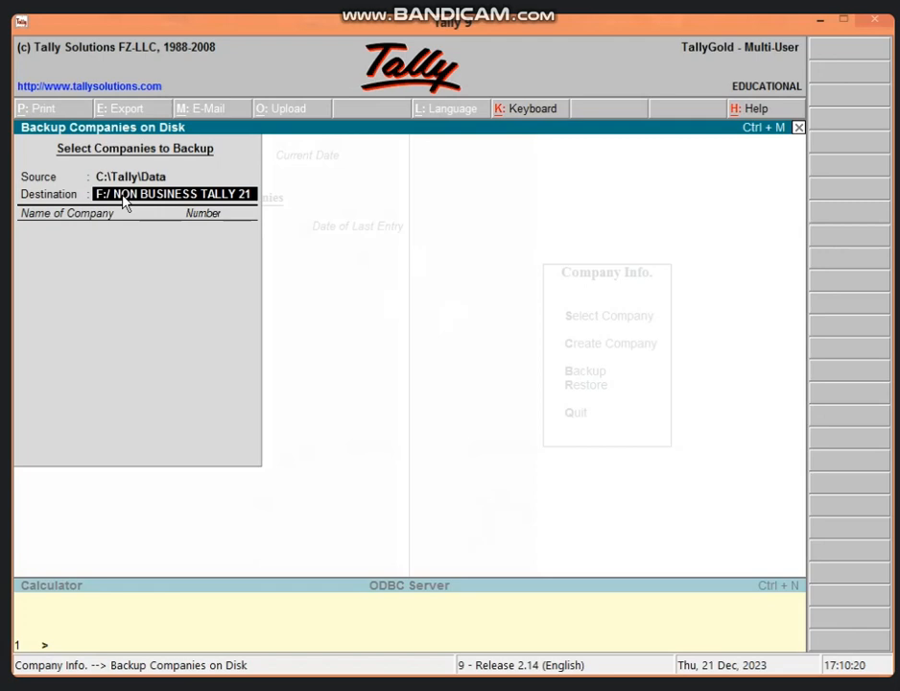
key(Return)
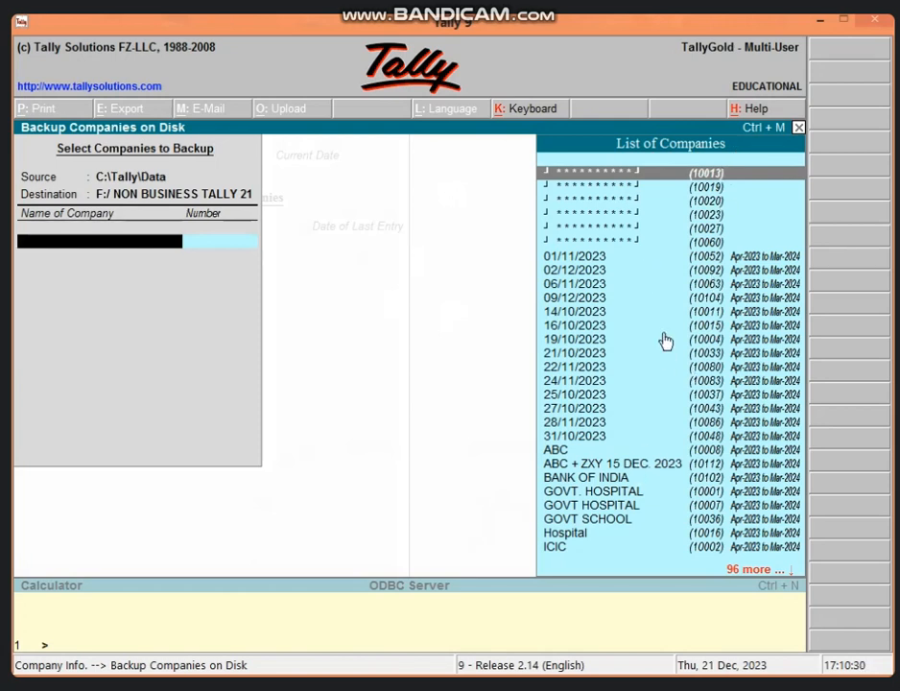
Choose BANK OF INDIA as the only company to back up, end the list and accept the backup.
click(620, 483)
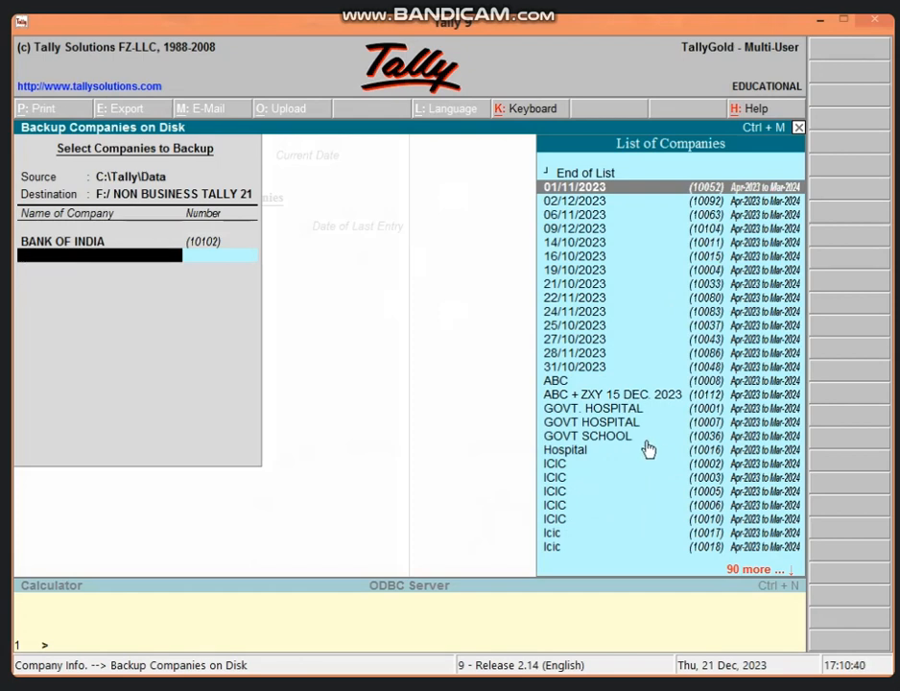
click(610, 174)
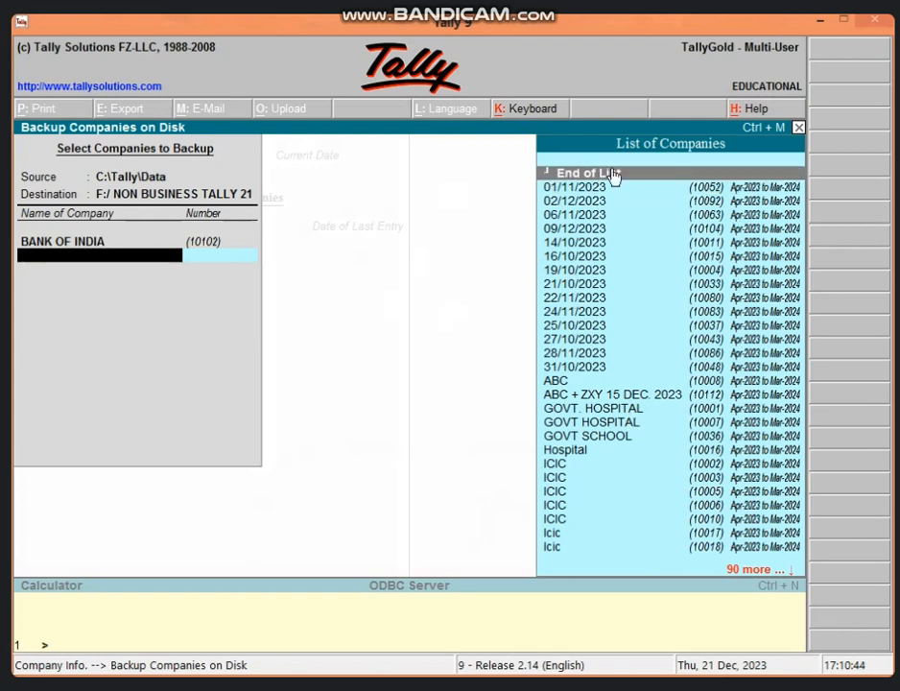
click(612, 172)
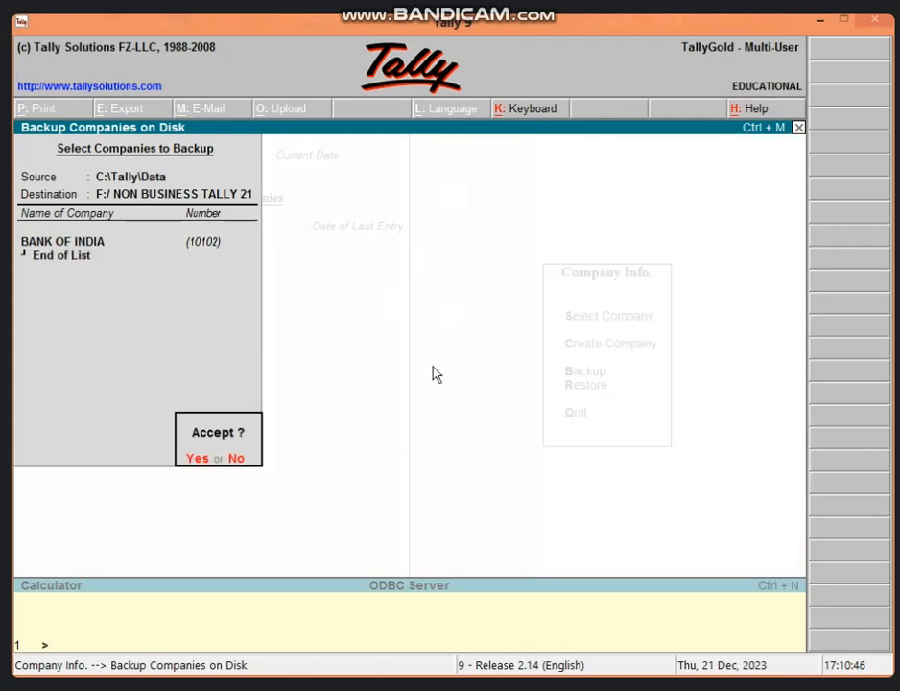
key(Return)
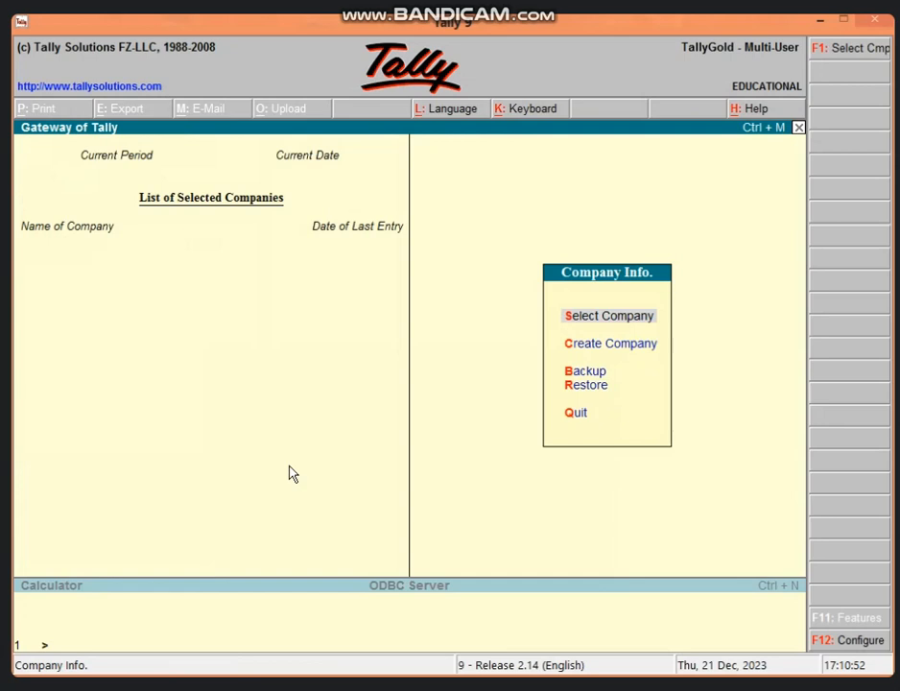
Switch to File Explorer, check Local Disk (F:) for the NON BUSINESS backup folder, and close the window.
click(822, 21)
right_click(600, 142)
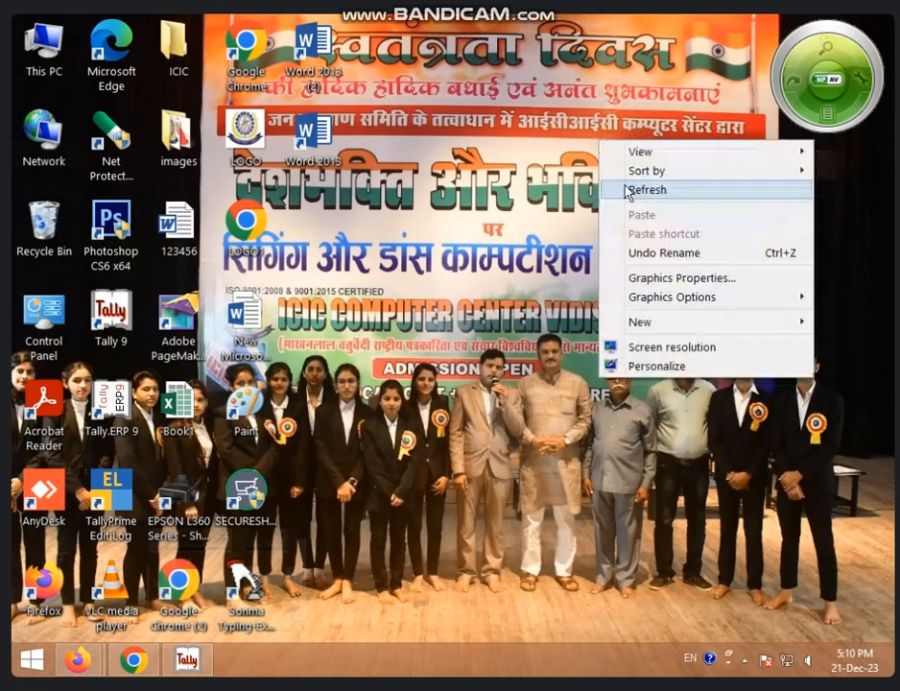
right_click(539, 197)
right_click(509, 208)
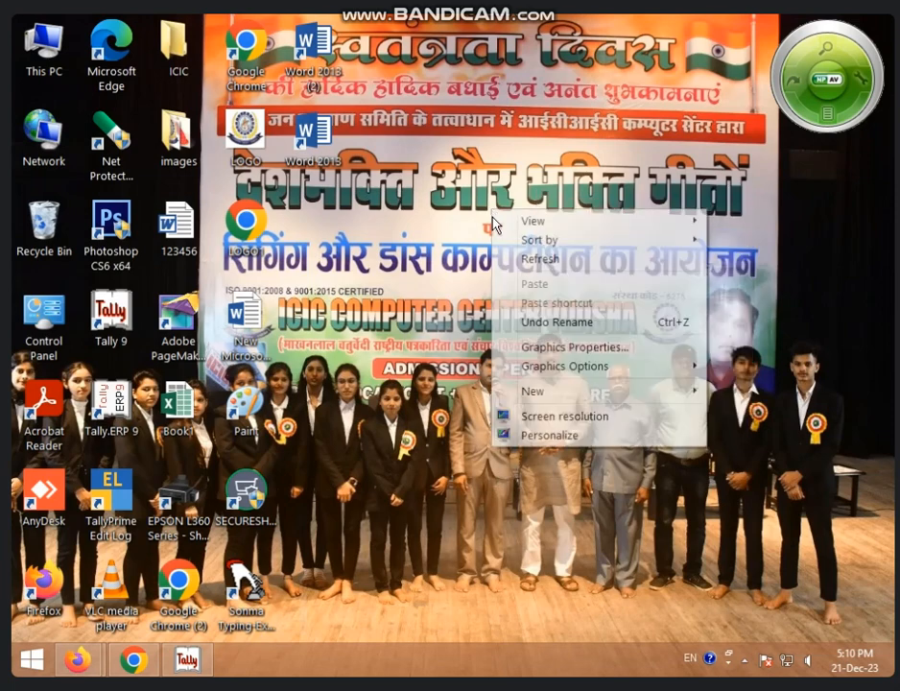
click(553, 260)
double_click(48, 43)
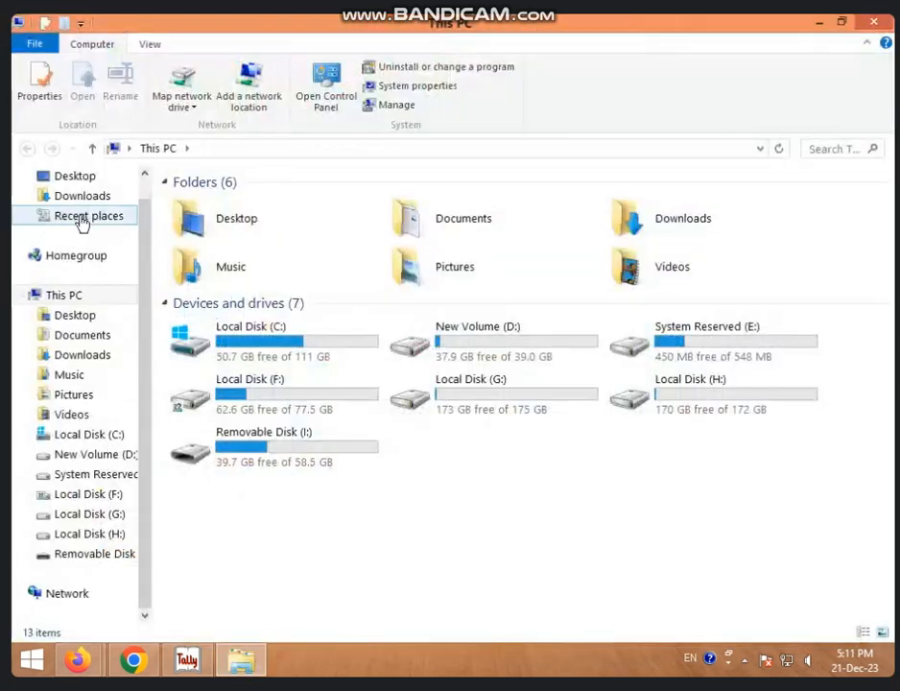
double_click(280, 388)
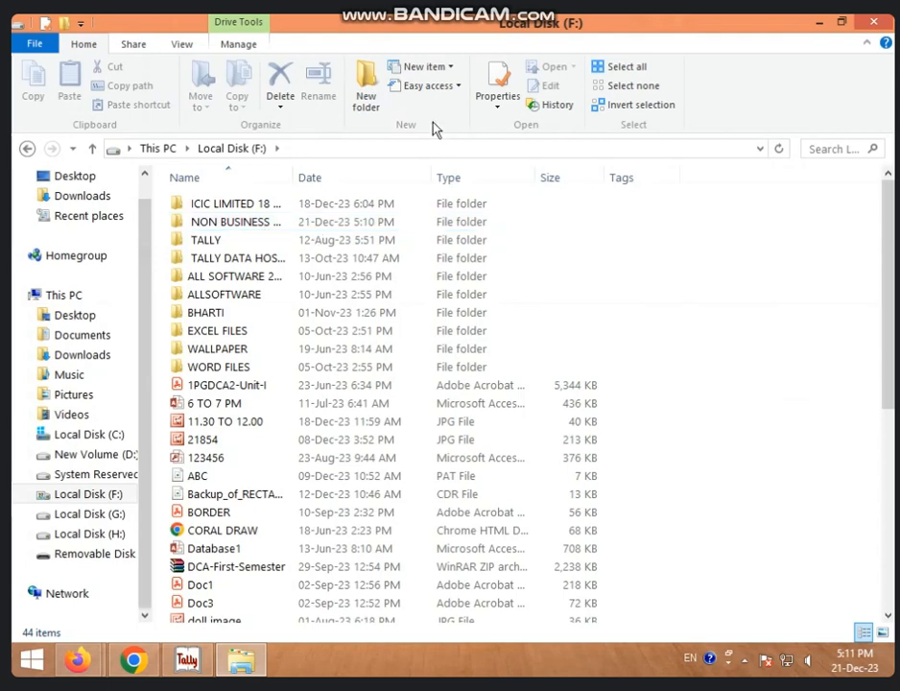
click(873, 27)
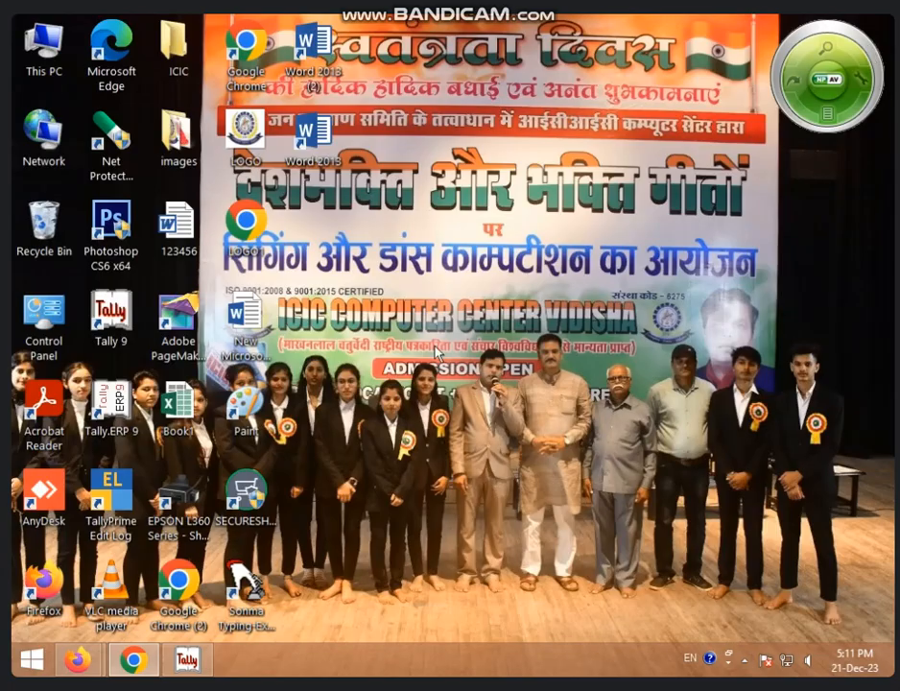
Switch back to Tally and load the BANK OF INDIA company.
click(197, 658)
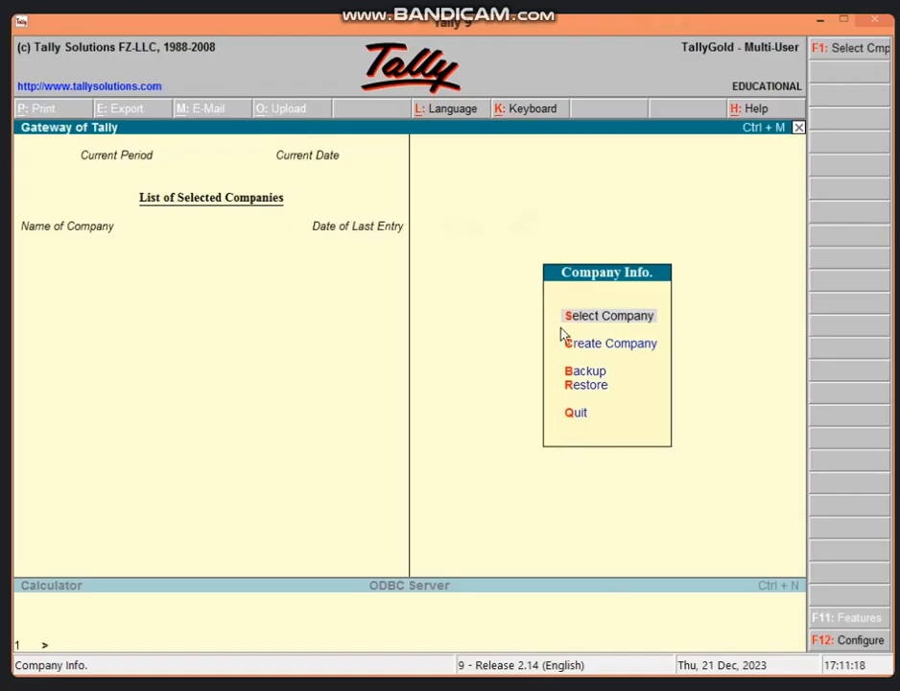
key(Return)
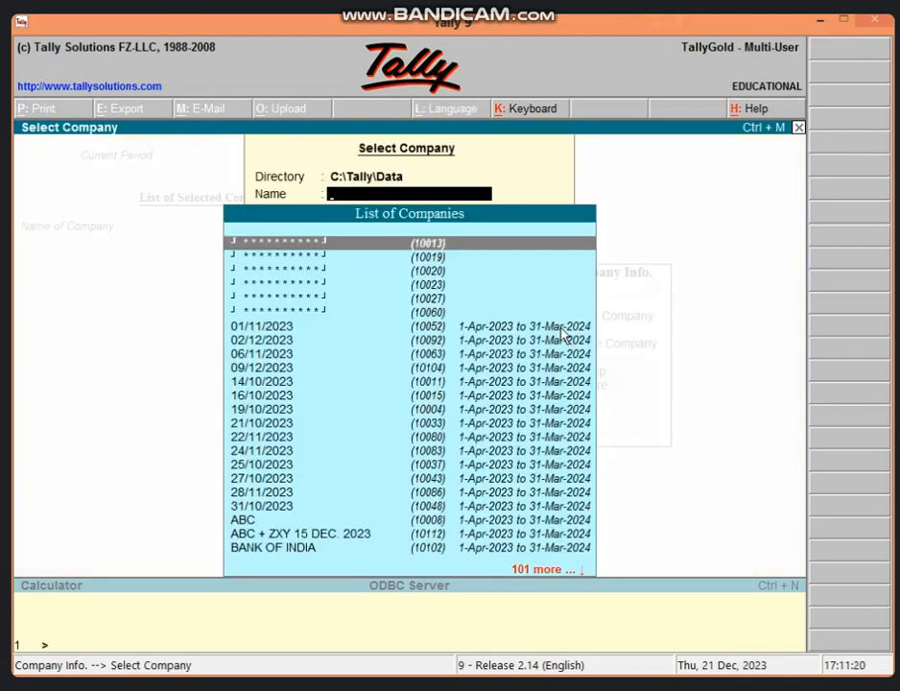
text(B)
key(Return)
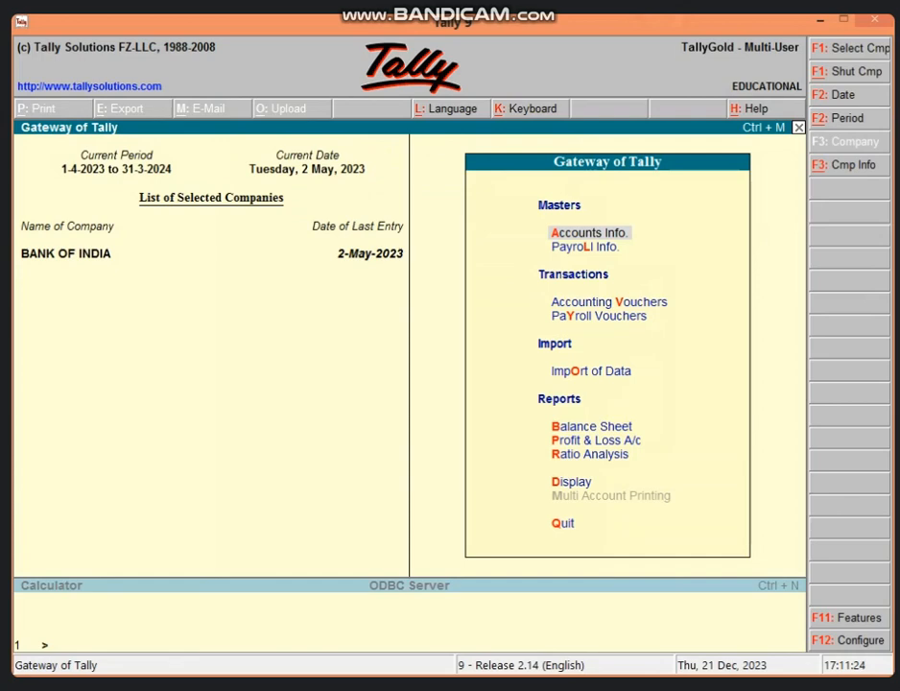
Examine the vouchers of the AC ledger in the account books and return to the Gateway of Tally.
key(d)
key(a)
key(l)
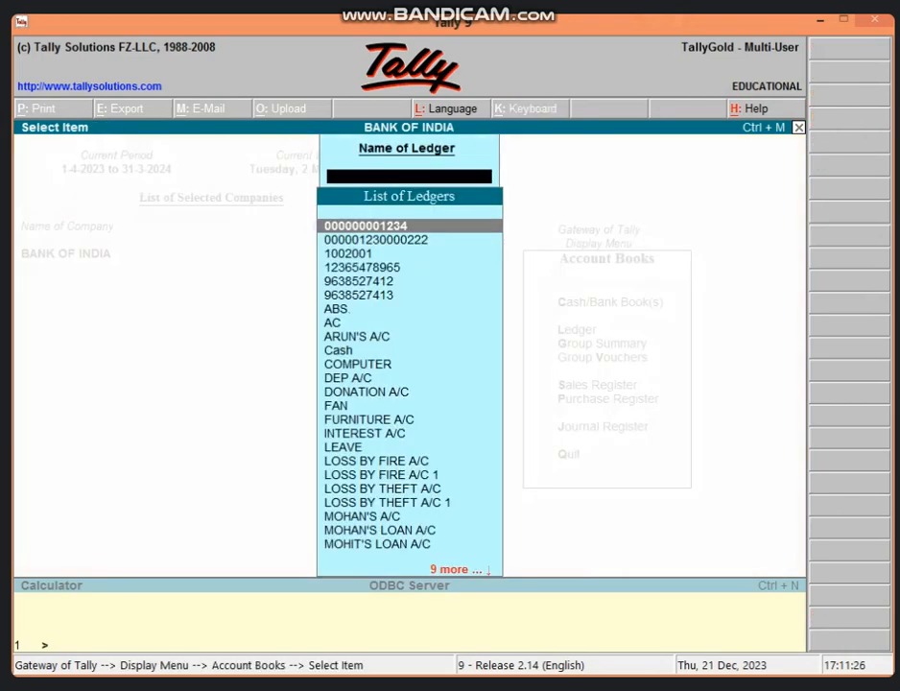
key(Down)
key(Down)
key(Down)
key(Down)
key(Down)
key(Down)
key(Down)
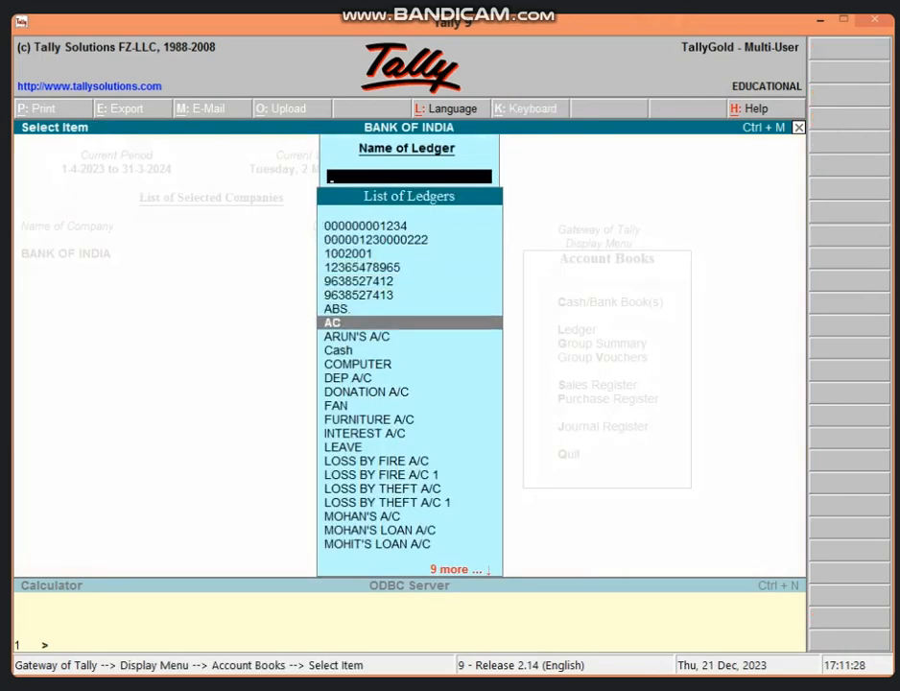
key(Return)
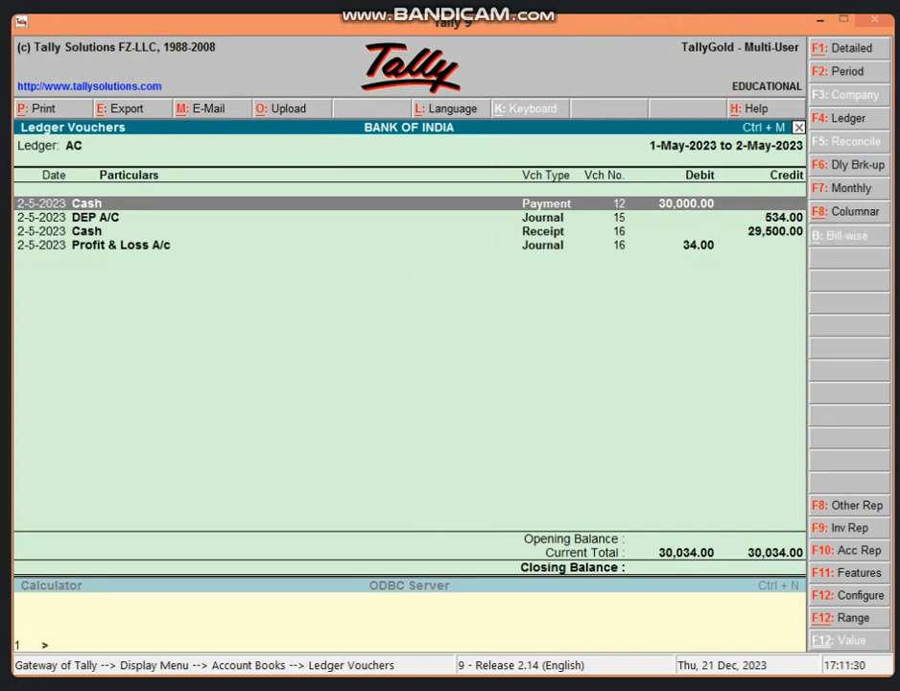
key(Escape)
key(Escape)
key(Escape)
key(Escape)
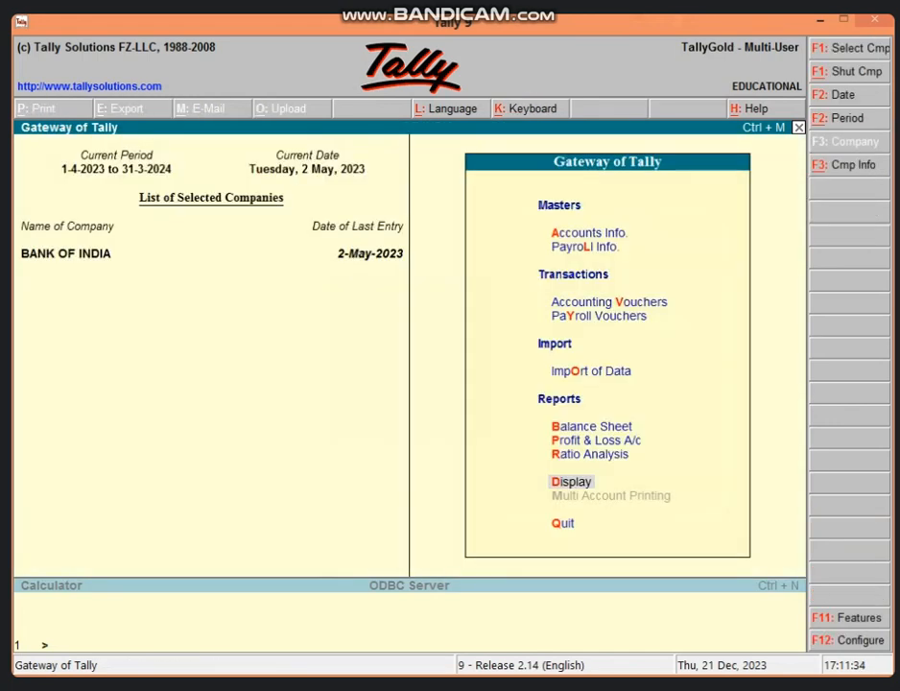
View the Balance Sheet and the Profit & Loss A/c of BANK OF INDIA, staying in the program.
key(b)
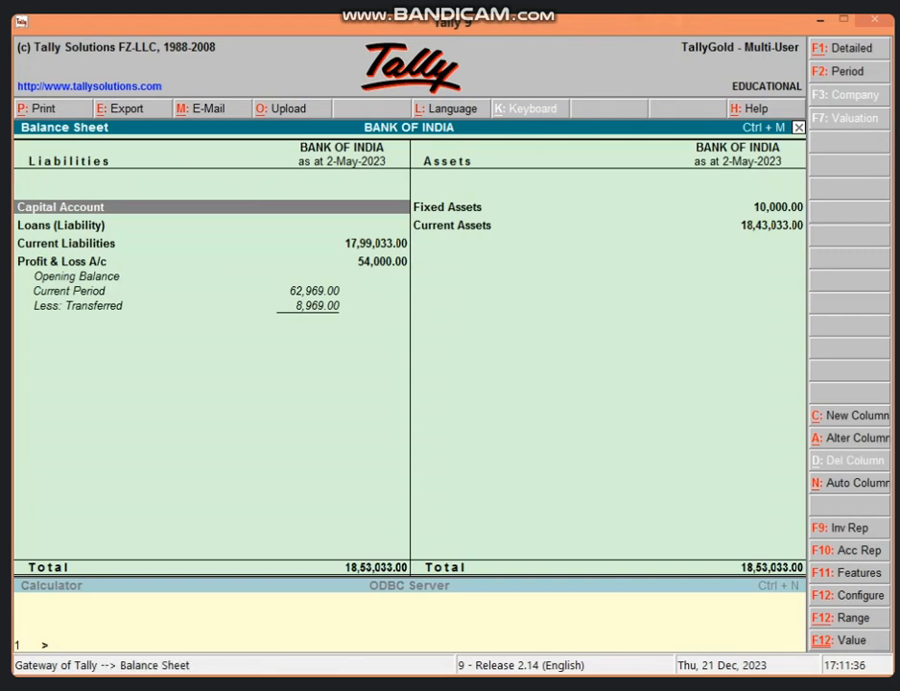
key(Escape)
key(p)
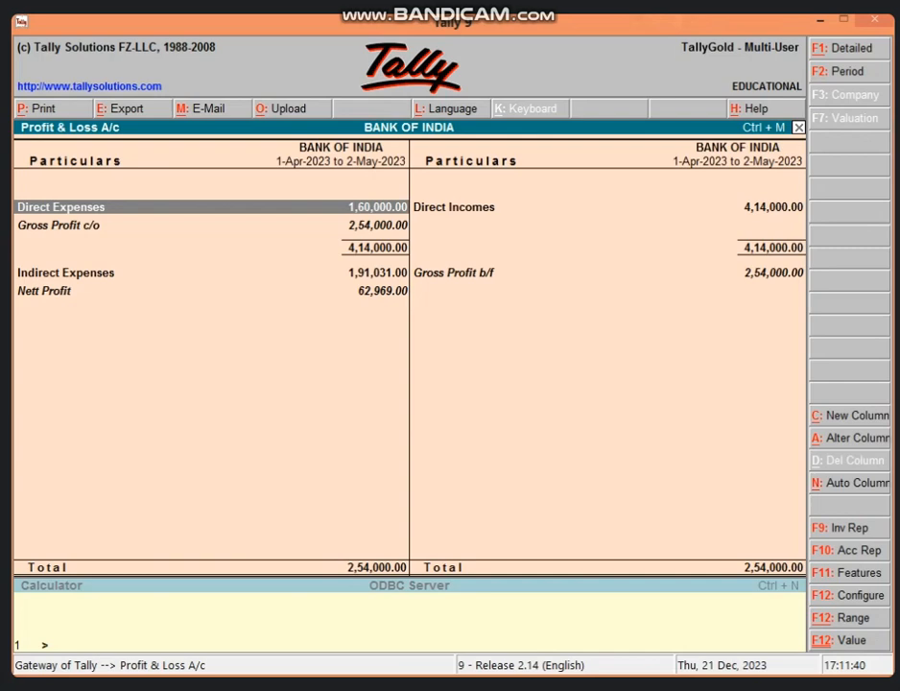
key(Escape)
key(Escape)
key(n)
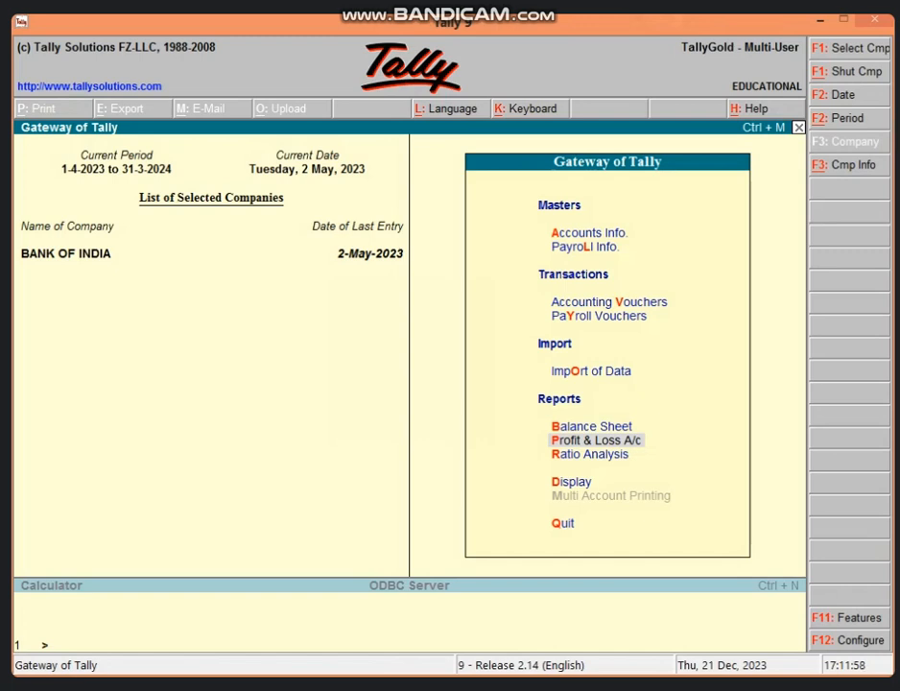
Open the BANK OF INDIA company for alteration and delete it, confirming the deletion.
key(alt+F3)
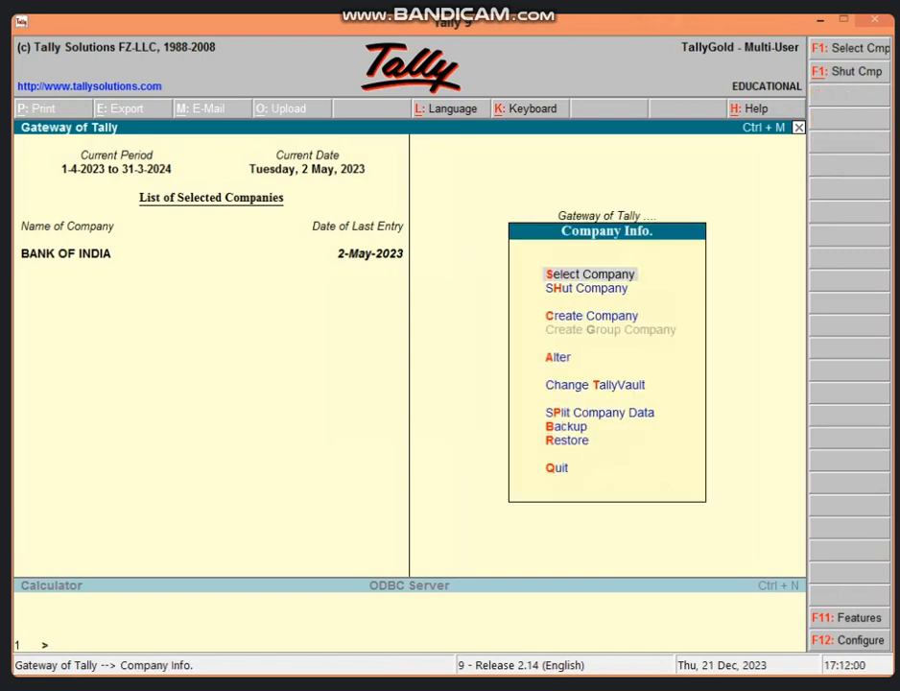
key(Return)
key(Return)
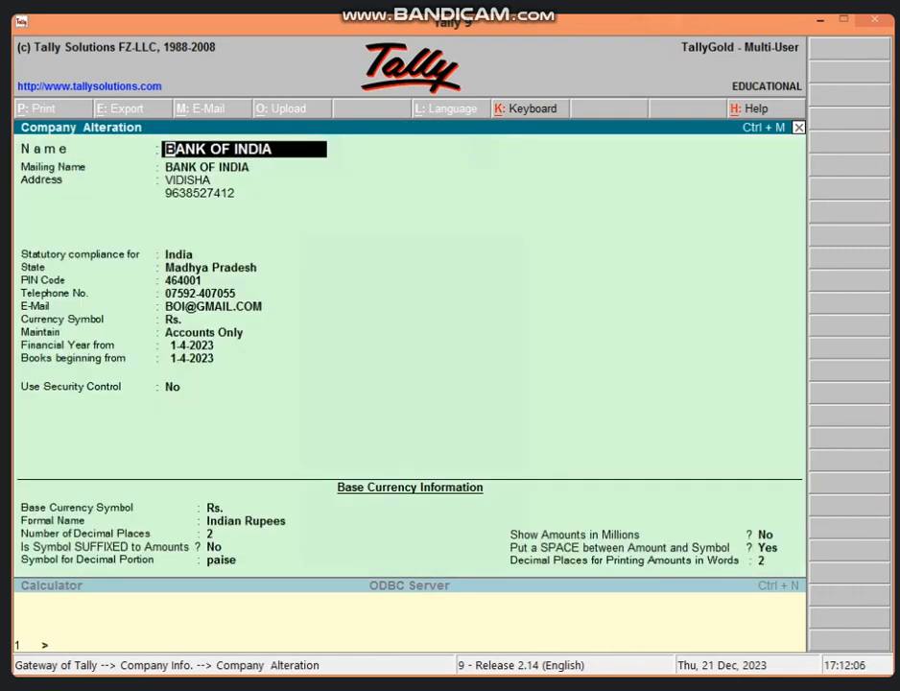
key(alt+d)
key(y)
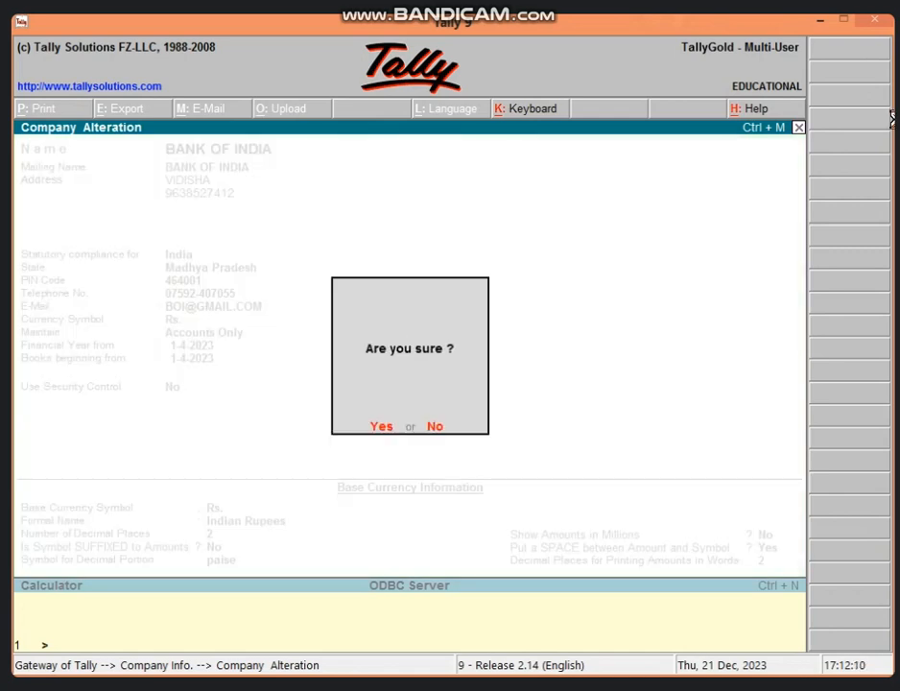
key(y)
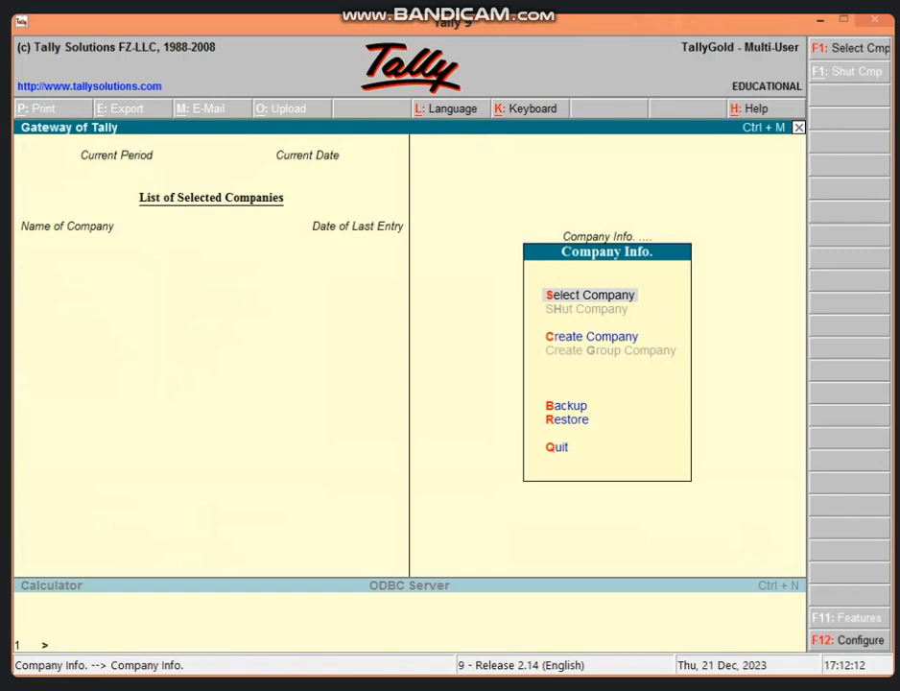
Check the list of companies for BANK OF INDIA and return to Company Info., staying in the program.
key(Return)
text(s)
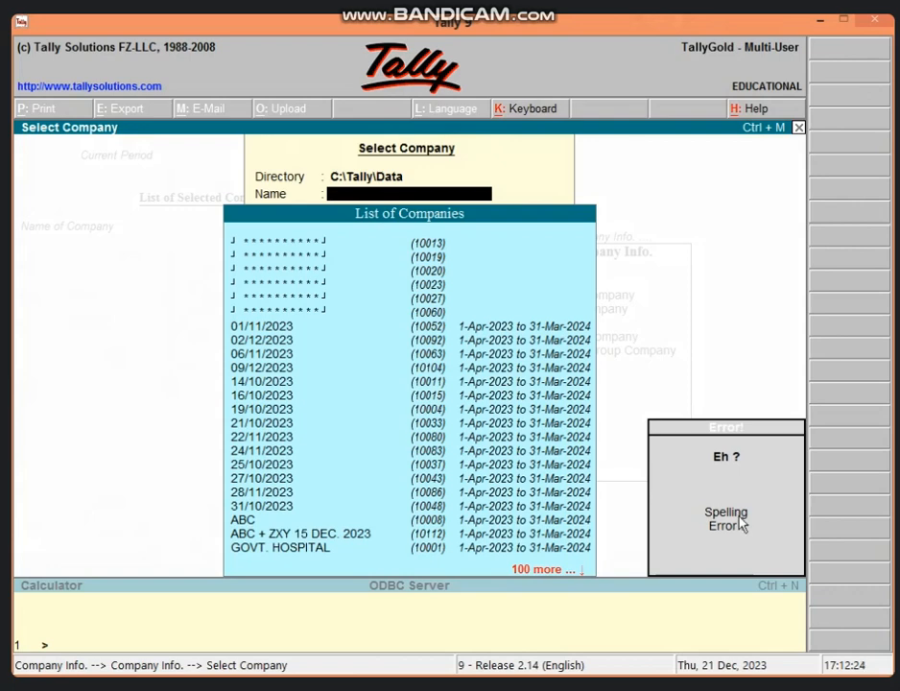
key(Escape)
key(Escape)
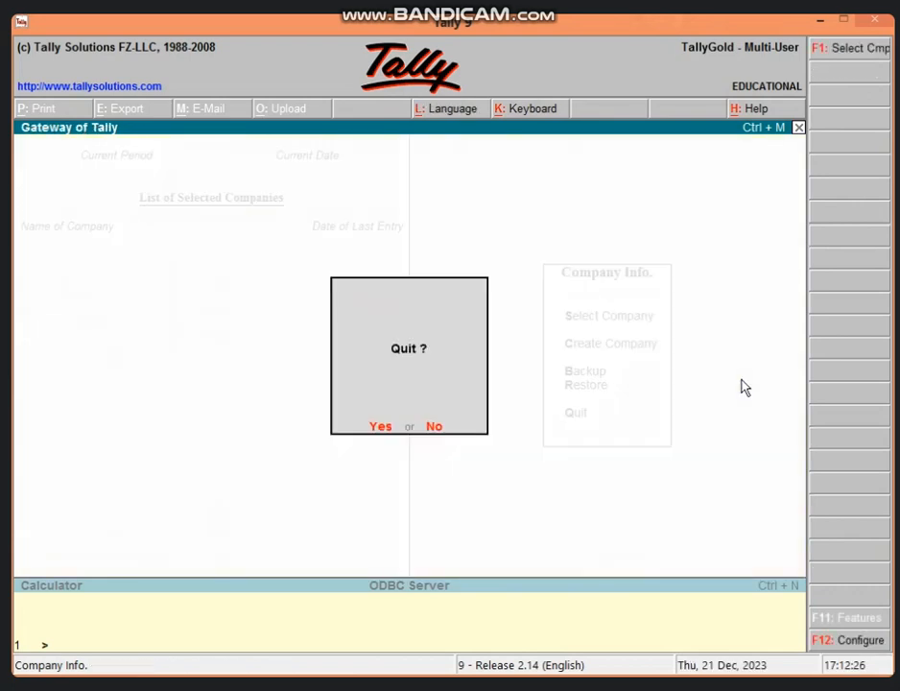
key(n)
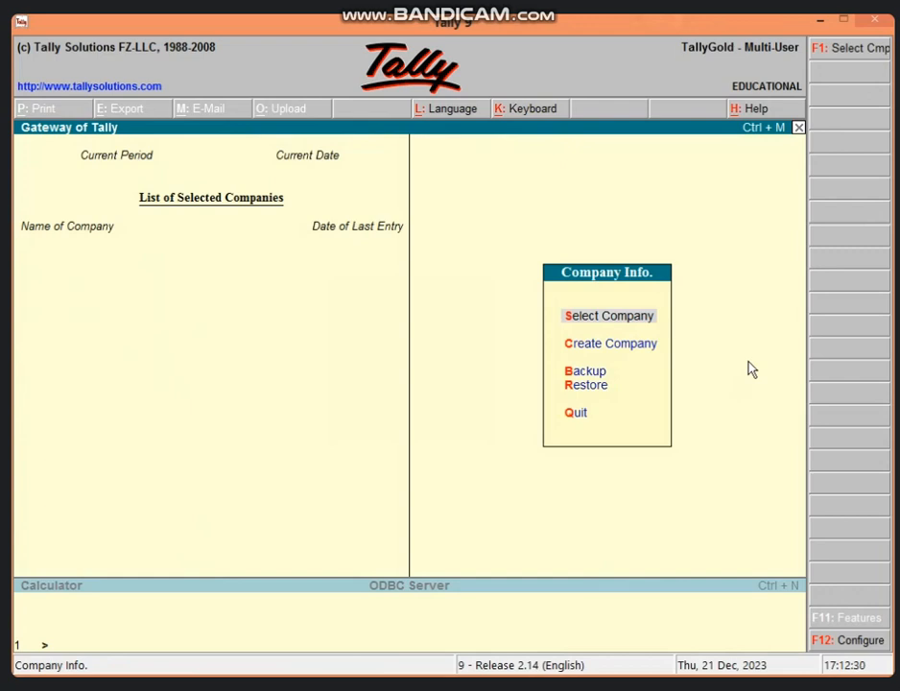
Restore BANK OF INDIA from the backup source F:/ NON BUSINESS TALLY 21 to C:\Tally\Data.
click(587, 386)
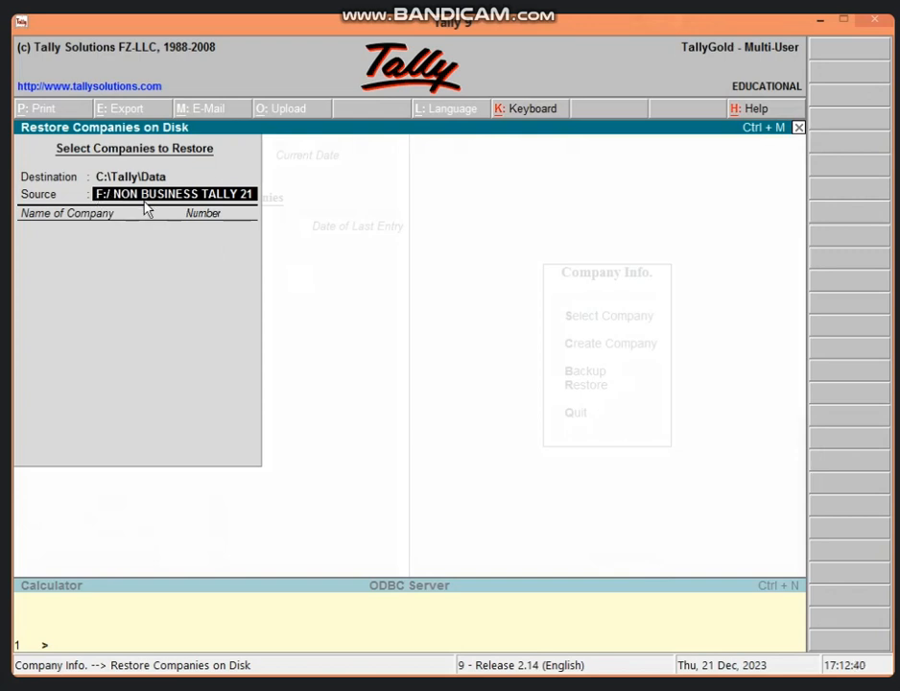
key(Return)
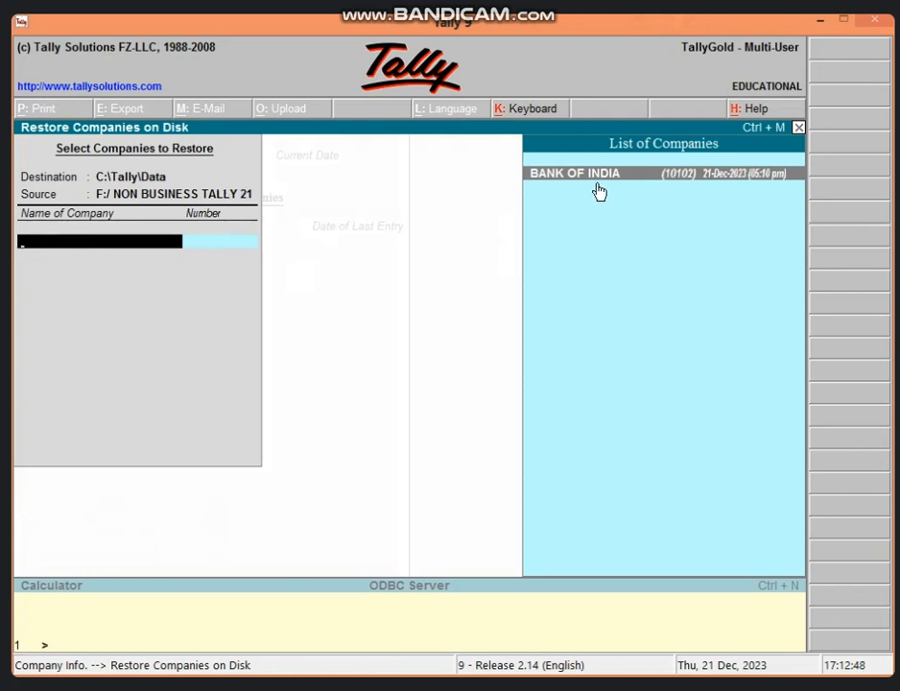
key(Return)
key(Return)
key(Return)
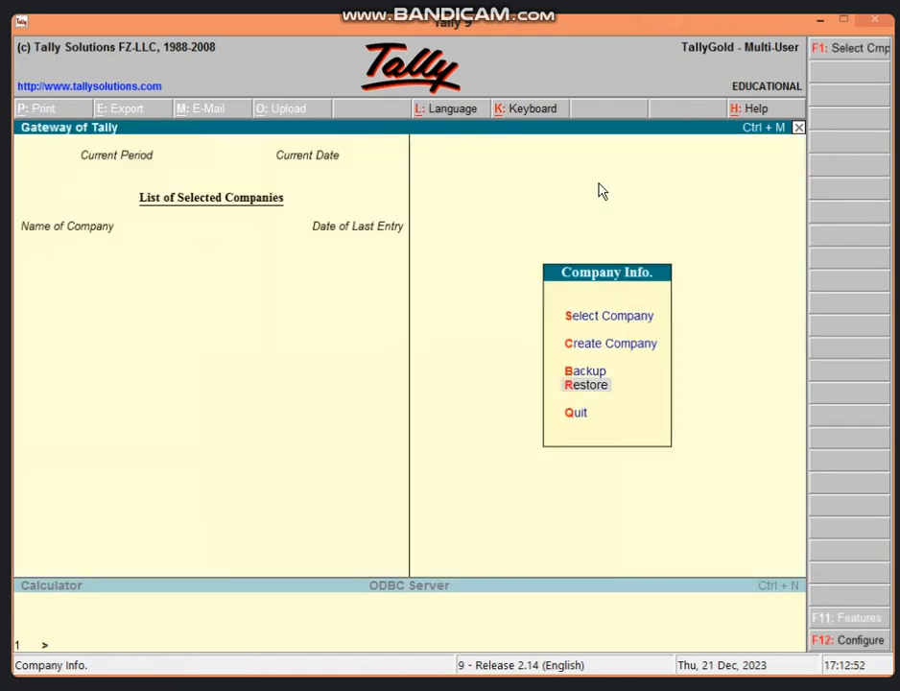
Load the restored BANK OF INDIA company from the list of companies.
text(s)
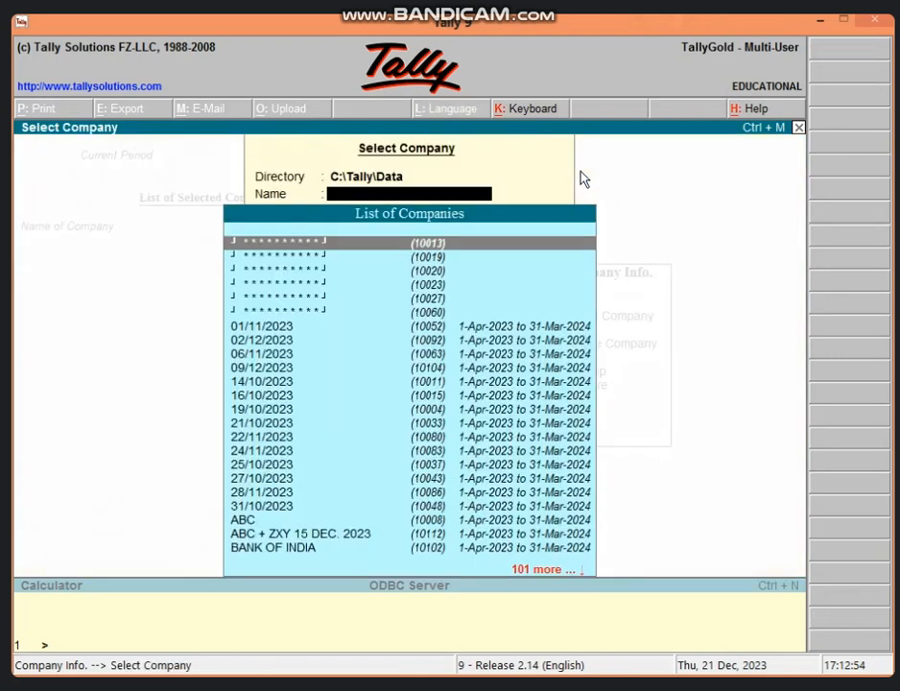
text(B)
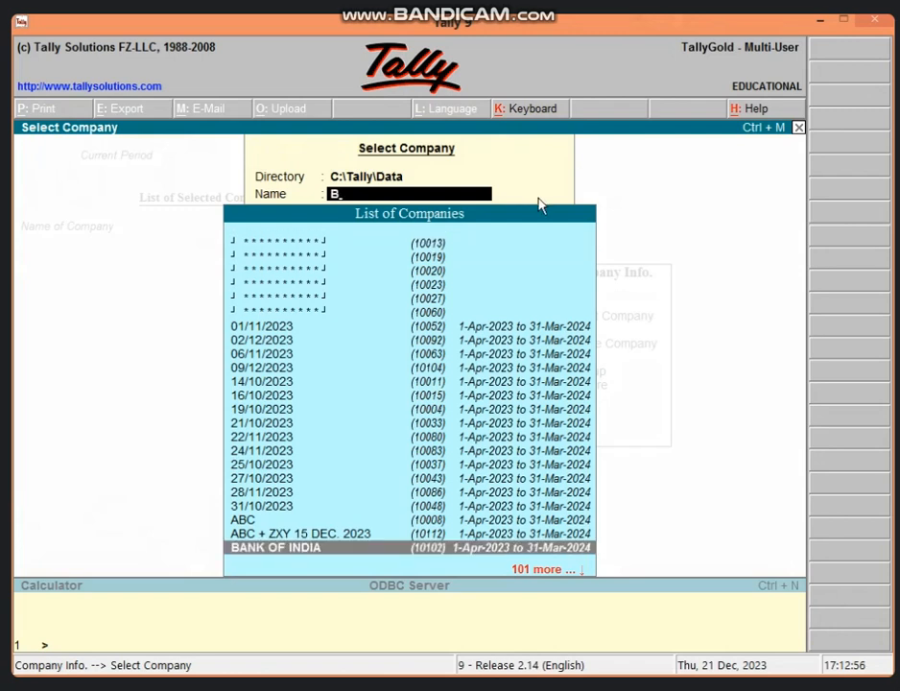
click(296, 557)
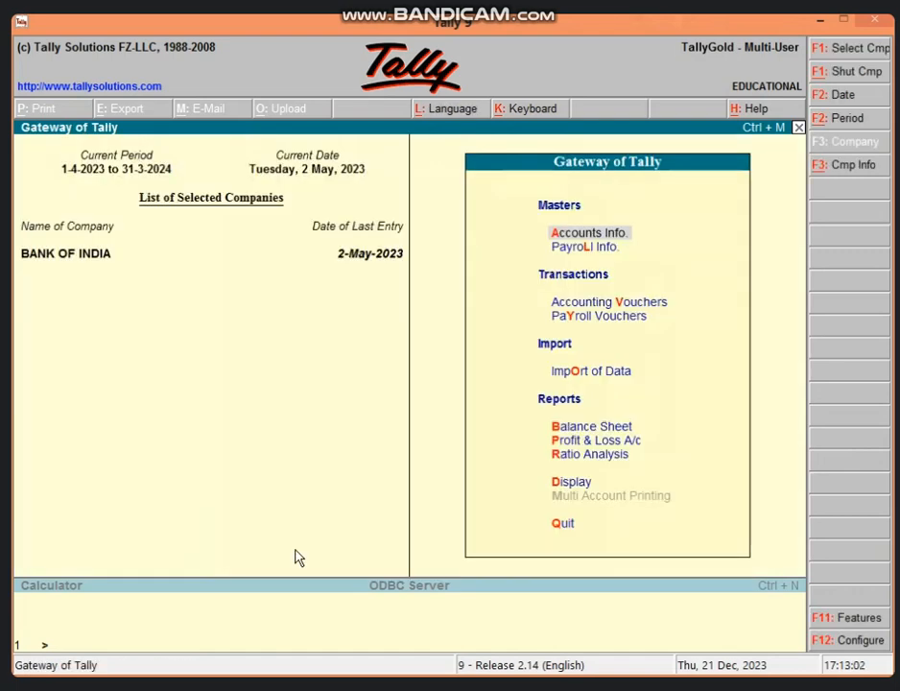
View the restored company's Balance Sheet and Profit & Loss A/c, ending at the Gateway of Tally.
key(b)
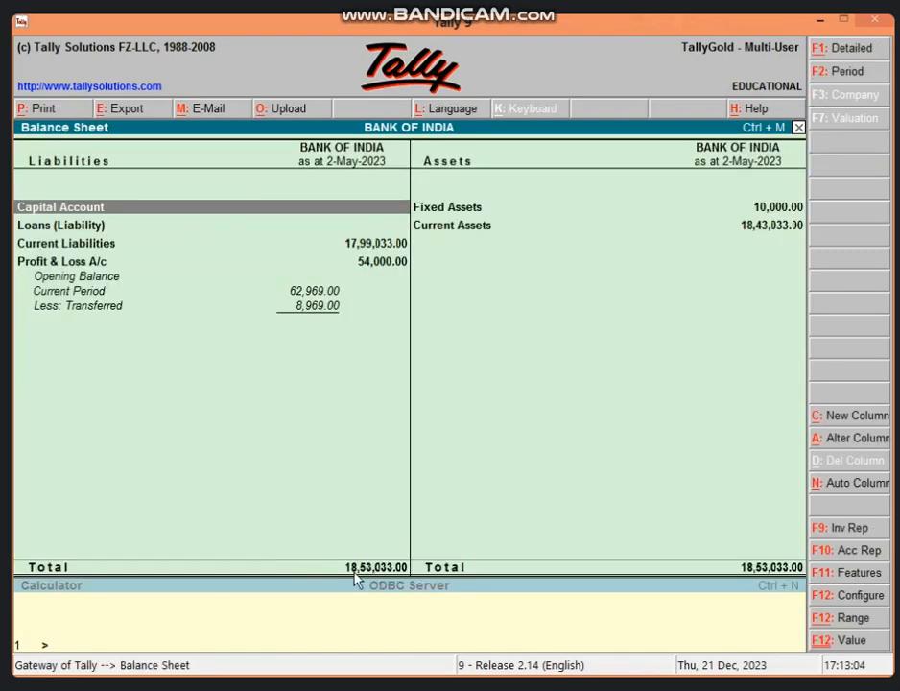
key(Escape)
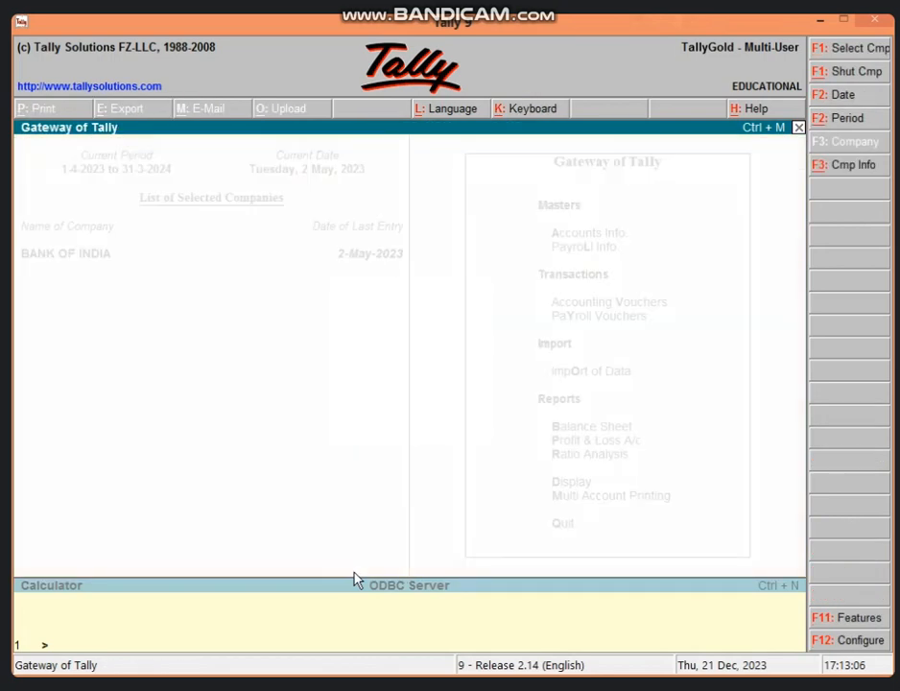
key(p)
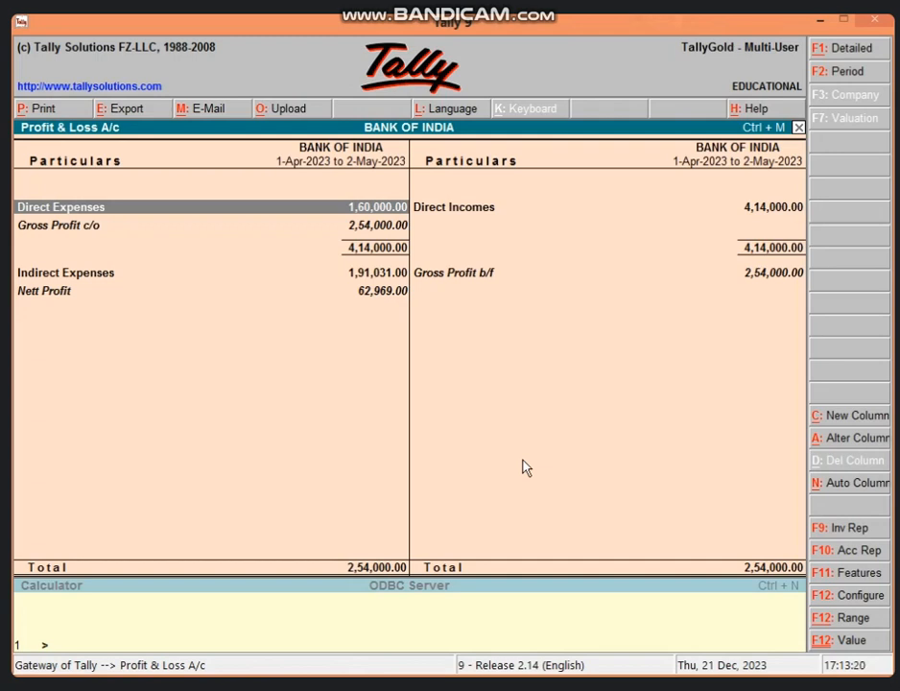
key(Escape)
key(Escape)
key(Escape)
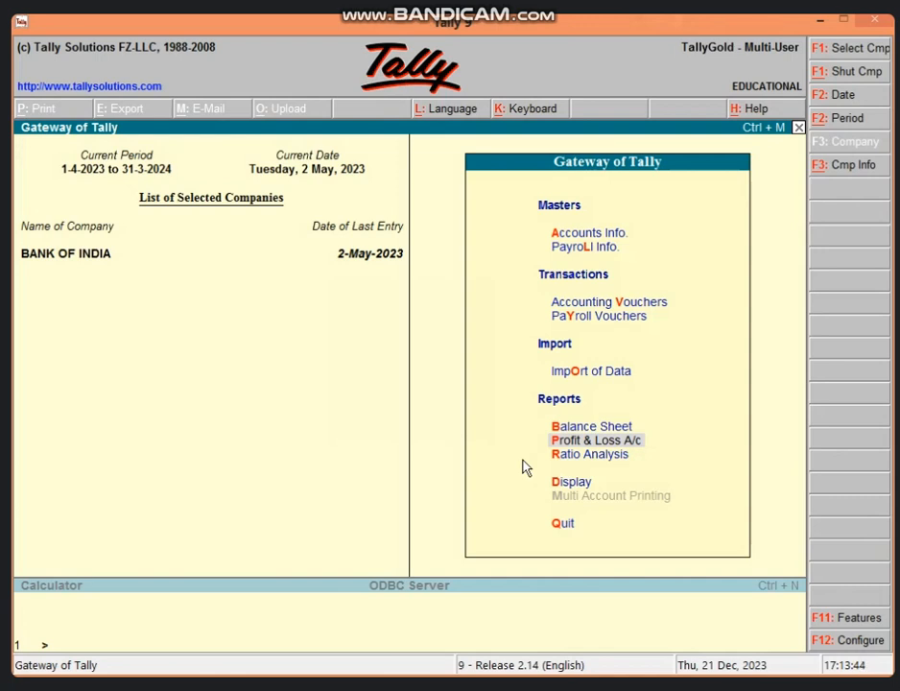
Examine the Fixed Assets group summary from the Balance Sheet and return to the Gateway of Tally.
key(b)
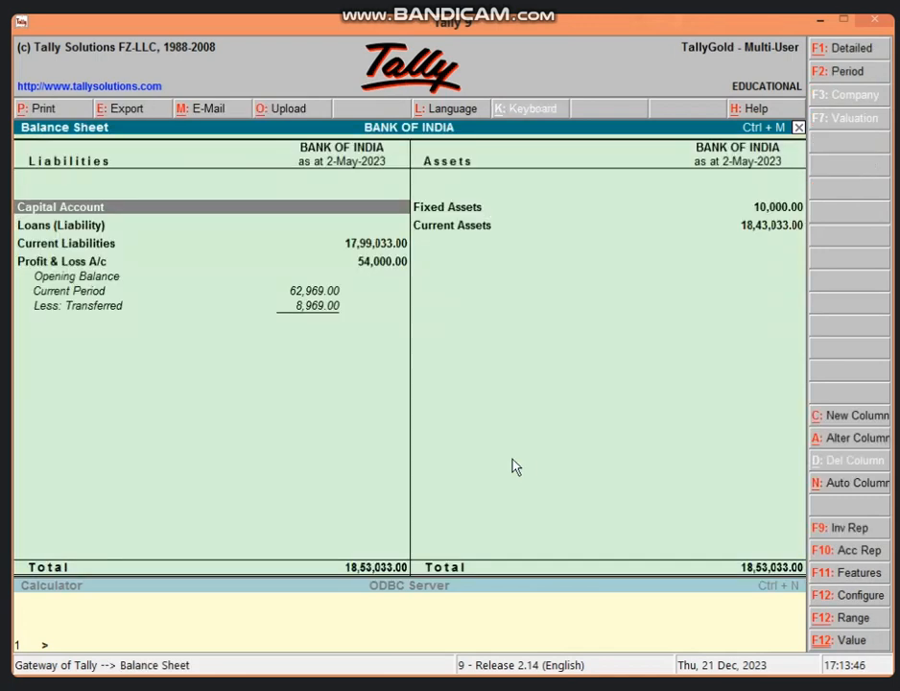
click(466, 211)
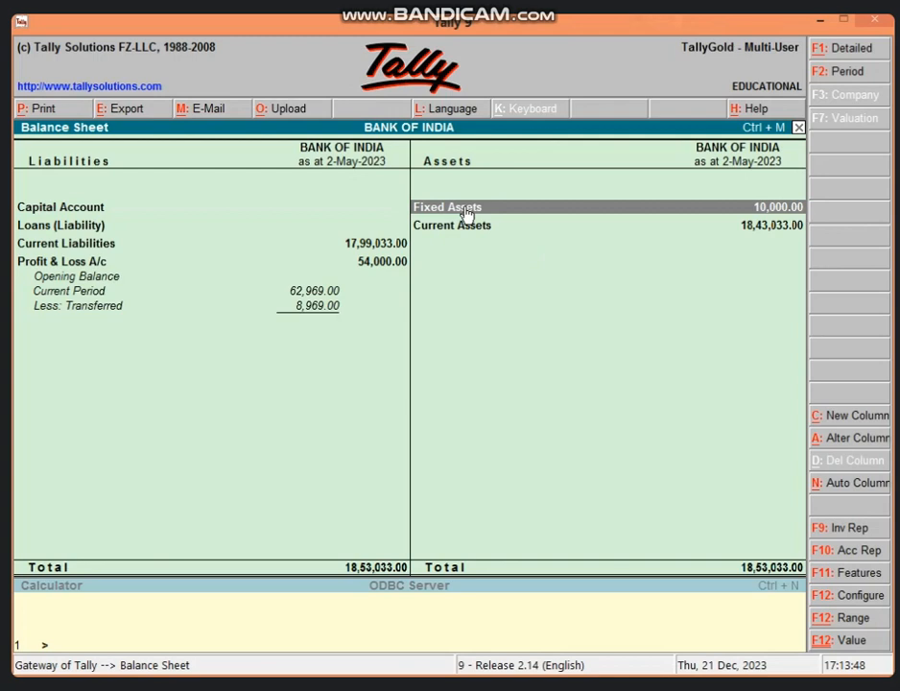
click(466, 212)
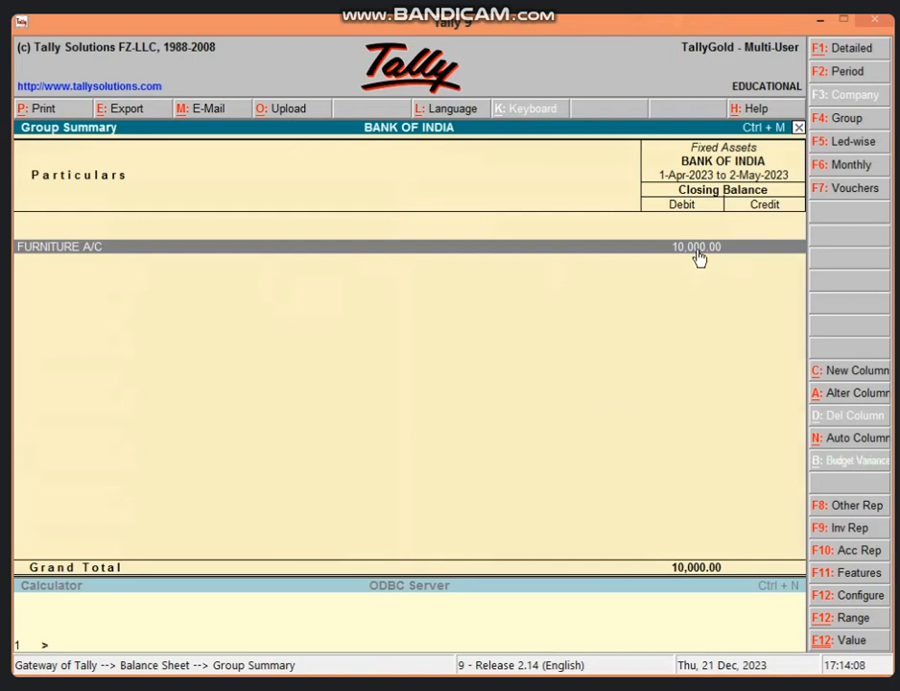
key(Escape)
key(Escape)
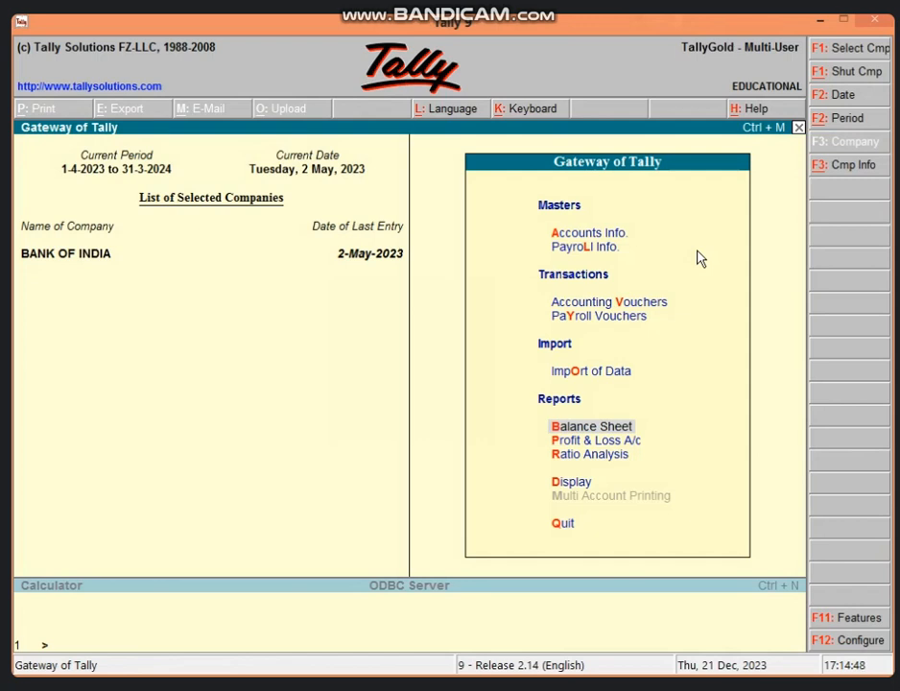
Start a journal voucher and, from its debit line, begin a new ledger with the debtor's account name and no alias.
key(v)
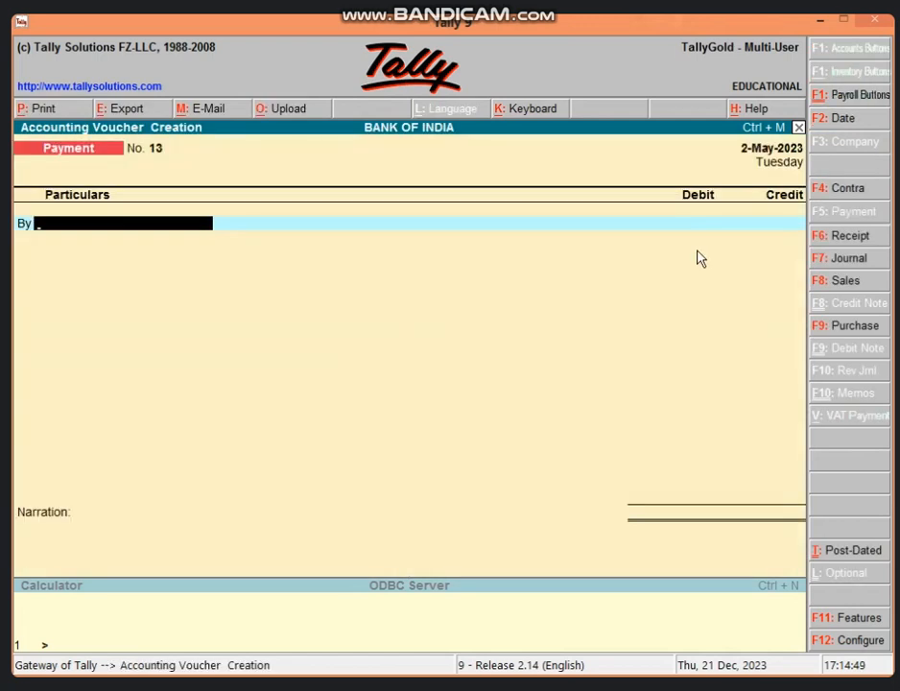
click(870, 257)
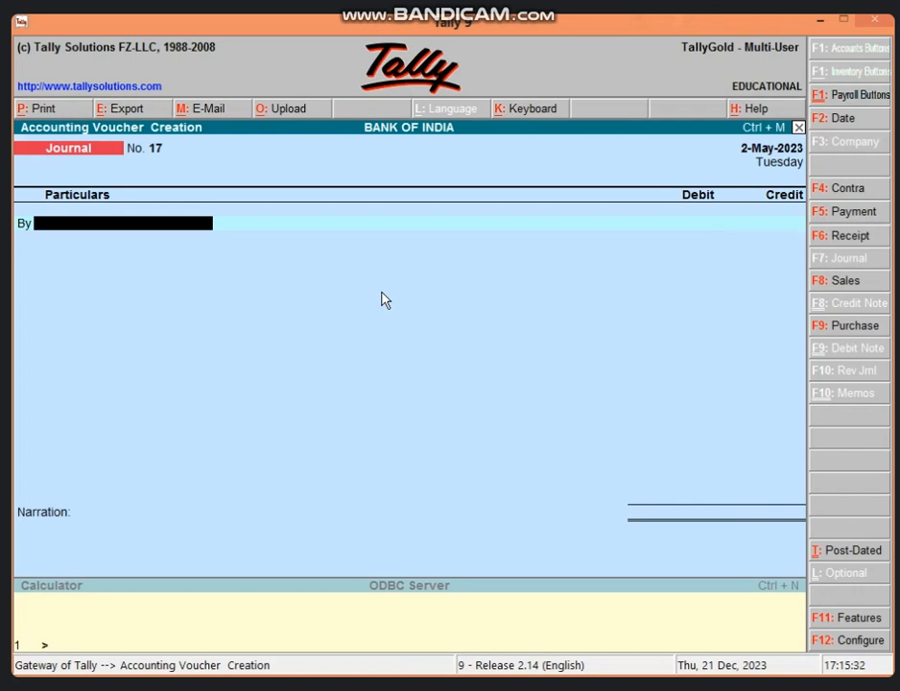
key(alt+c)
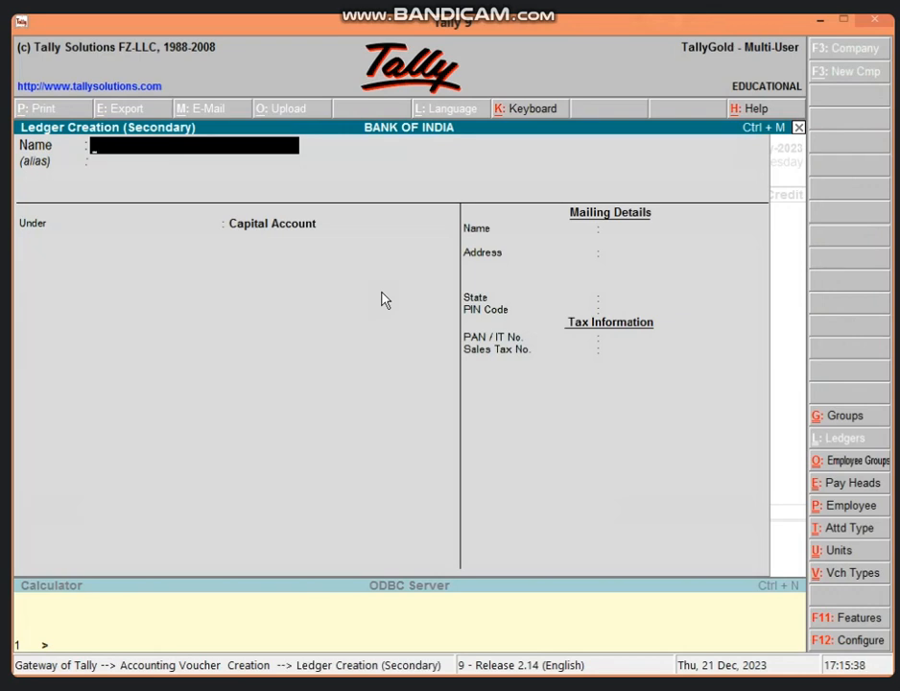
text(ABHI'S A/C)
key(Return)
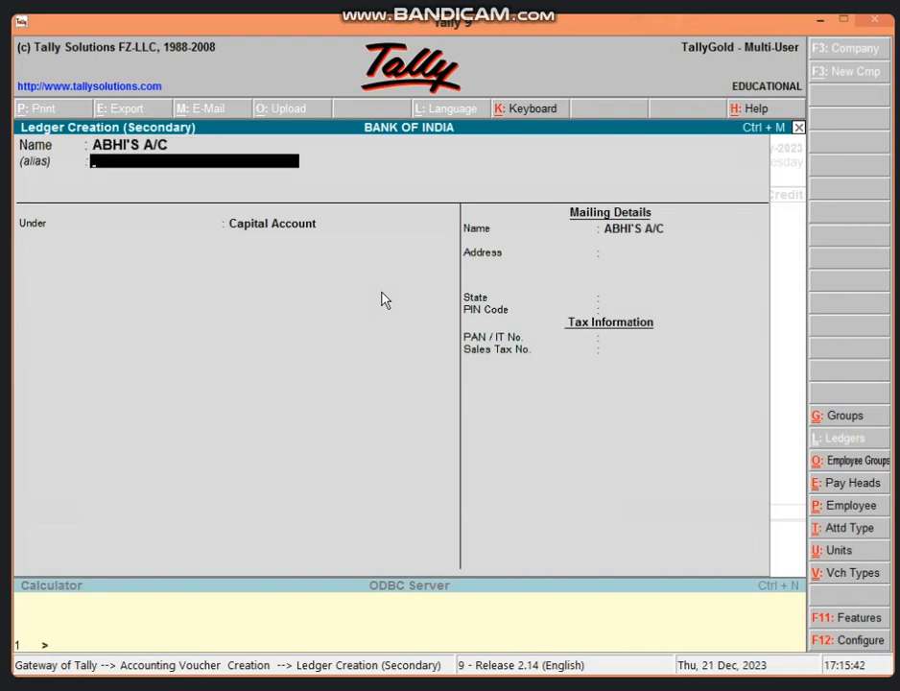
key(Return)
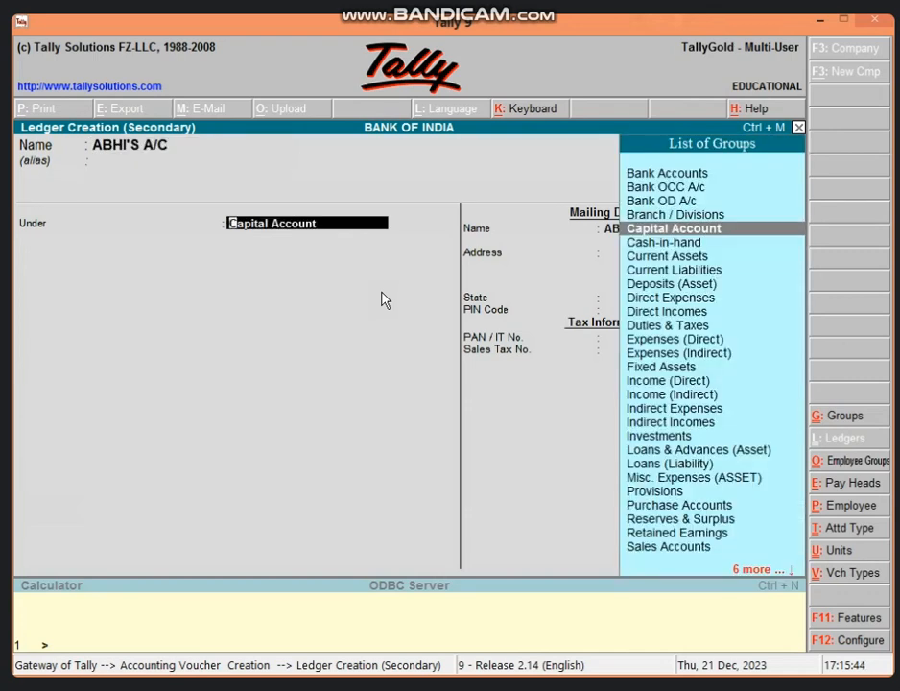
Place the new ledger under Sundry Debtors with bill-by-bill balances set to Yes and save it.
text(S)
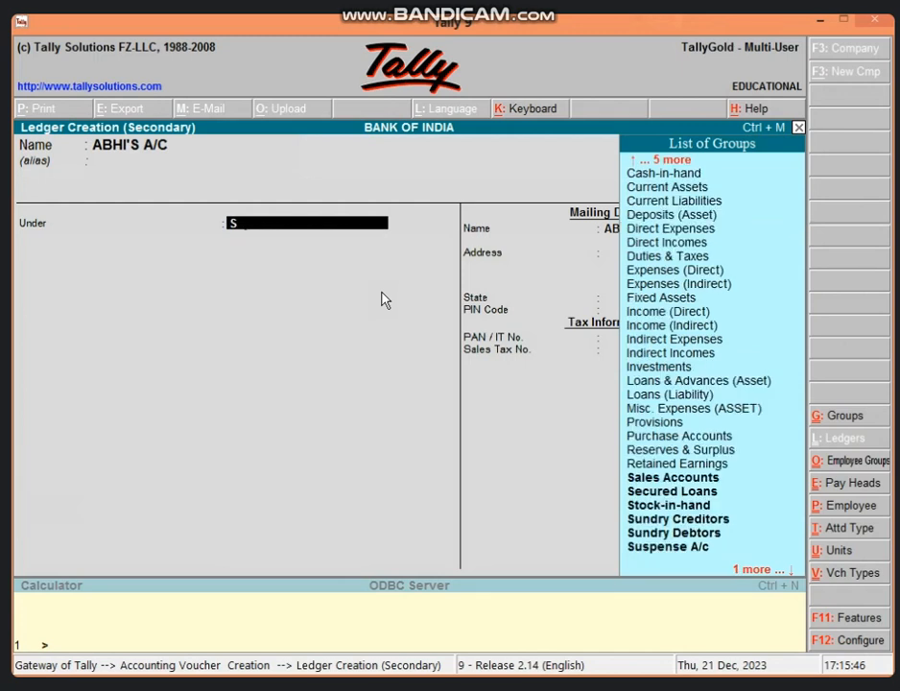
key(Down)
key(Down)
key(Down)
key(Down)
key(Down)
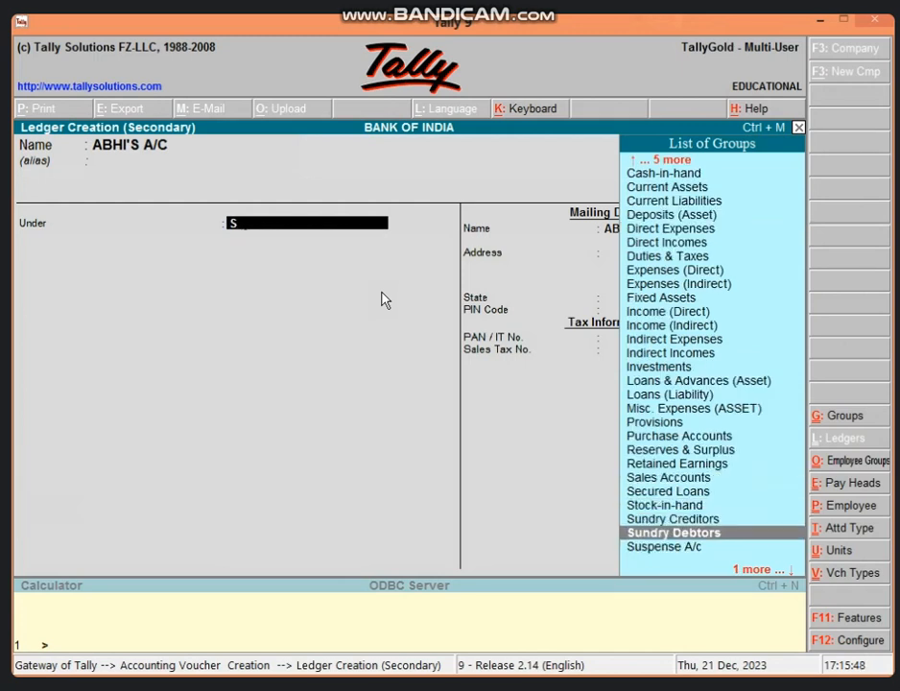
key(Return)
key(Return)
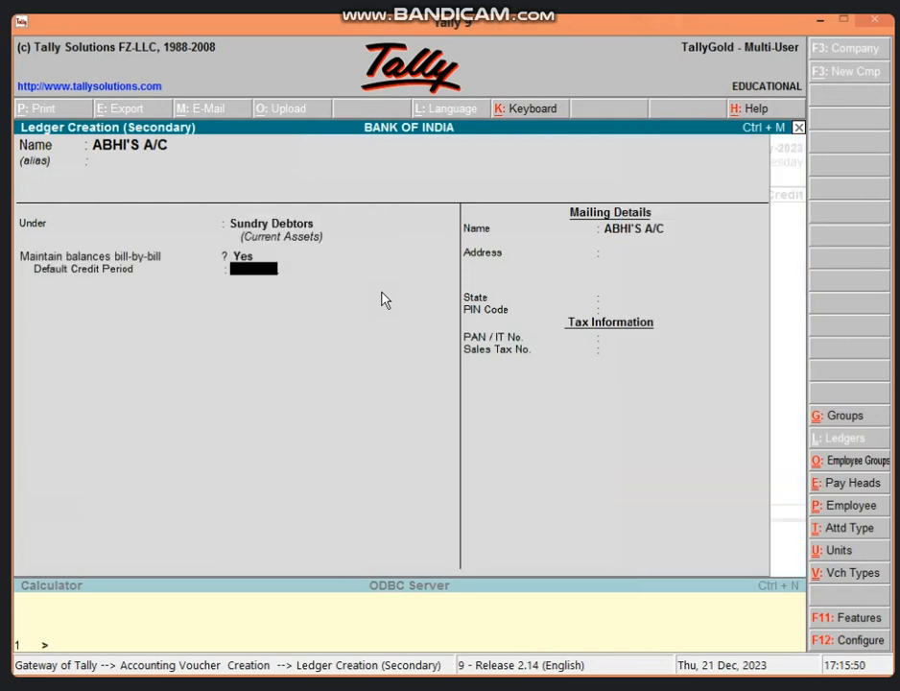
key(ctrl+a)
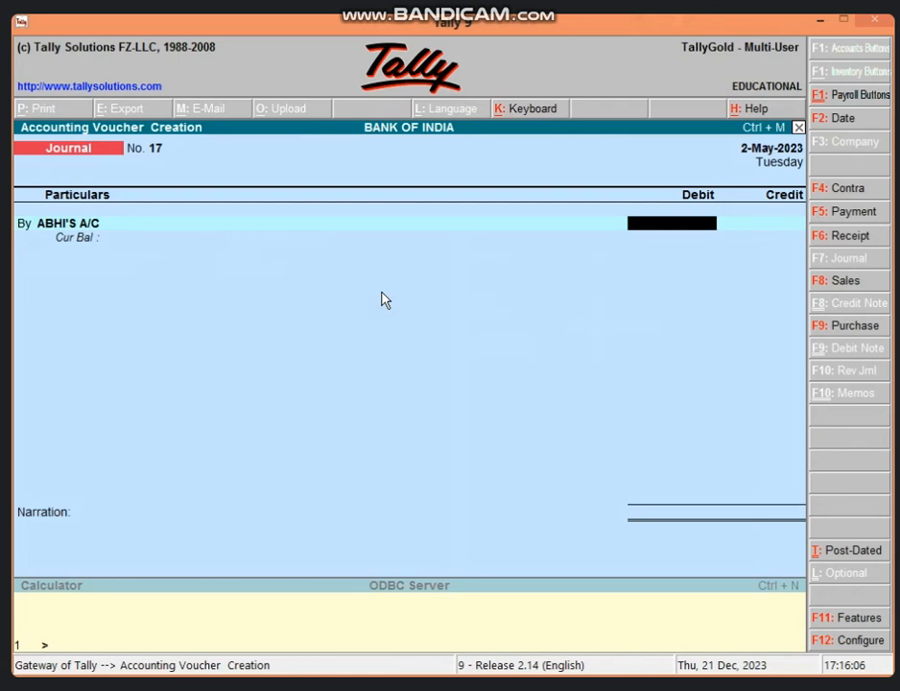
Debit the debtor's account with 10000 in the journal voucher, using bill-wise New Ref 17 for the full amount.
text(10000)
key(Return)
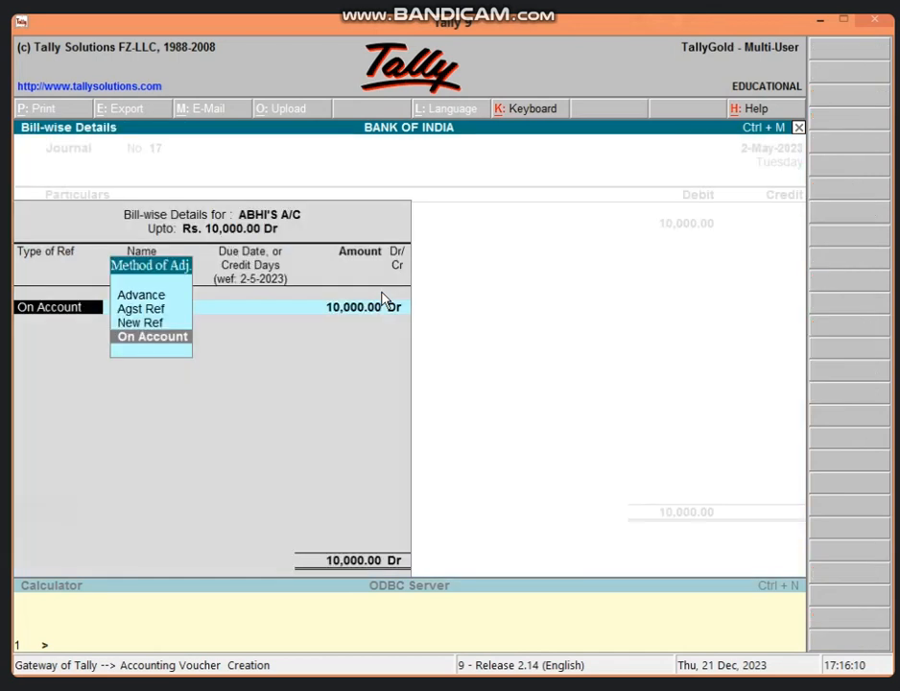
key(Up)
key(Return)
key(Return)
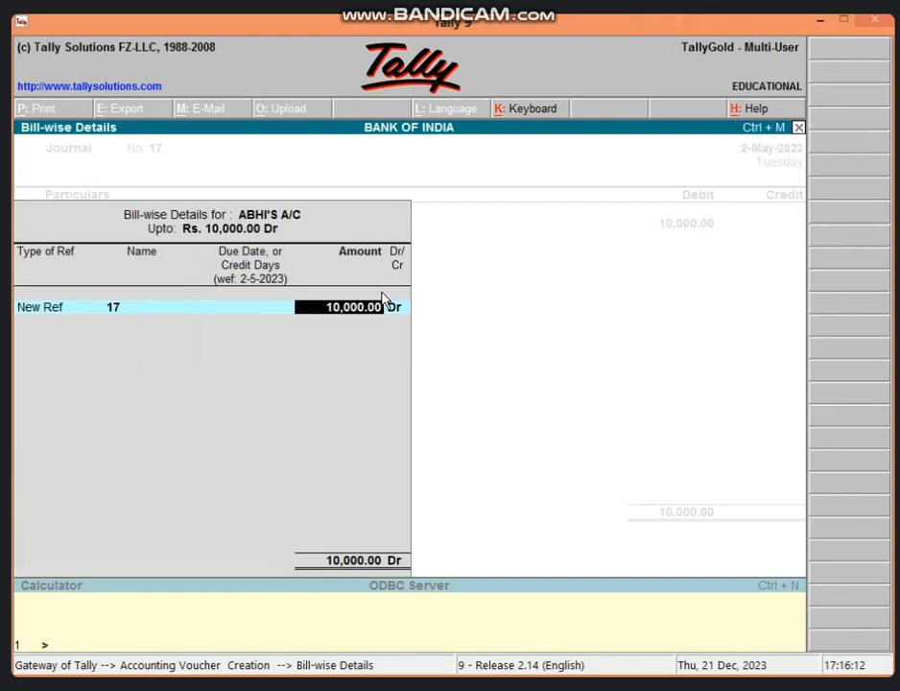
key(Return)
key(Return)
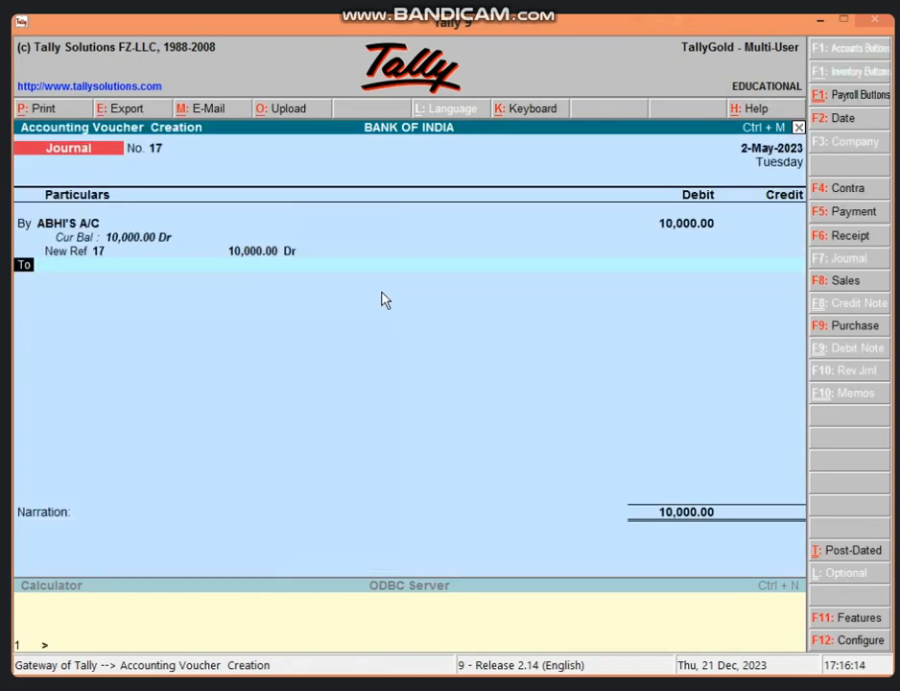
Credit FURNITURE A/C with 10,000.00 and save the journal voucher without a narration.
key(Return)
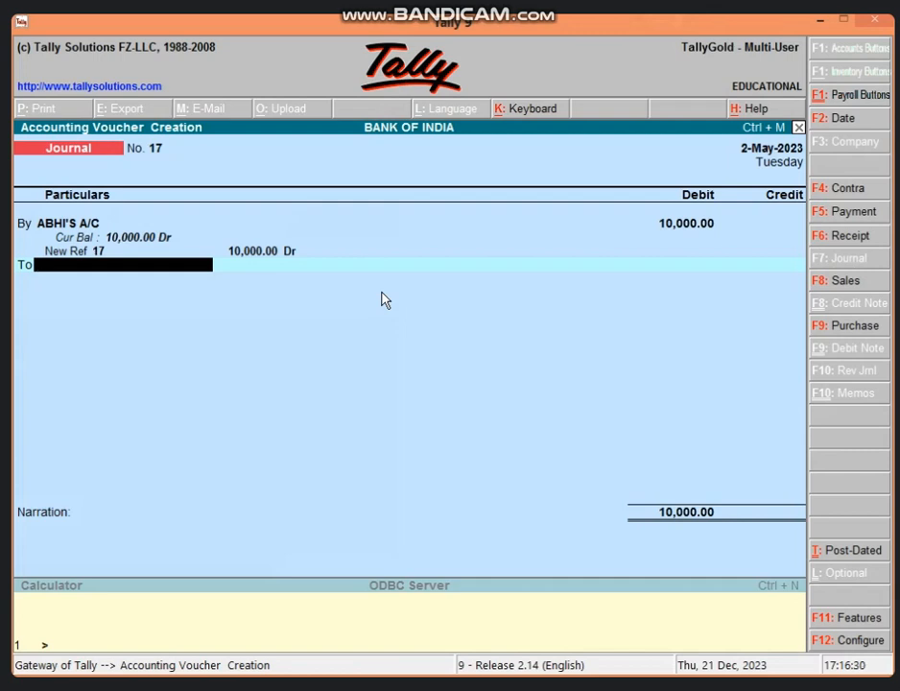
text(F)
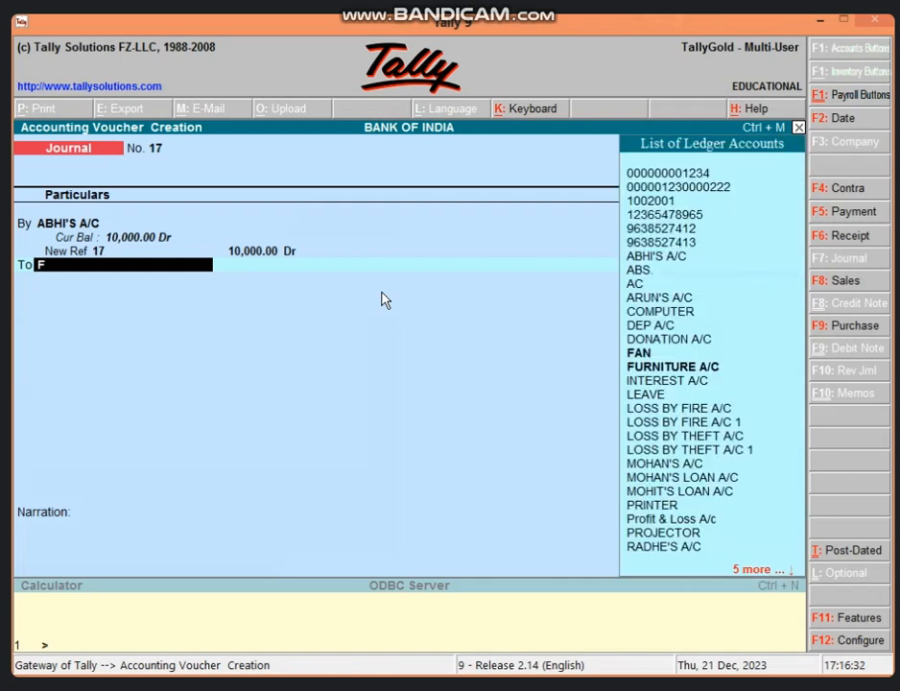
key(Down)
key(Return)
key(Return)
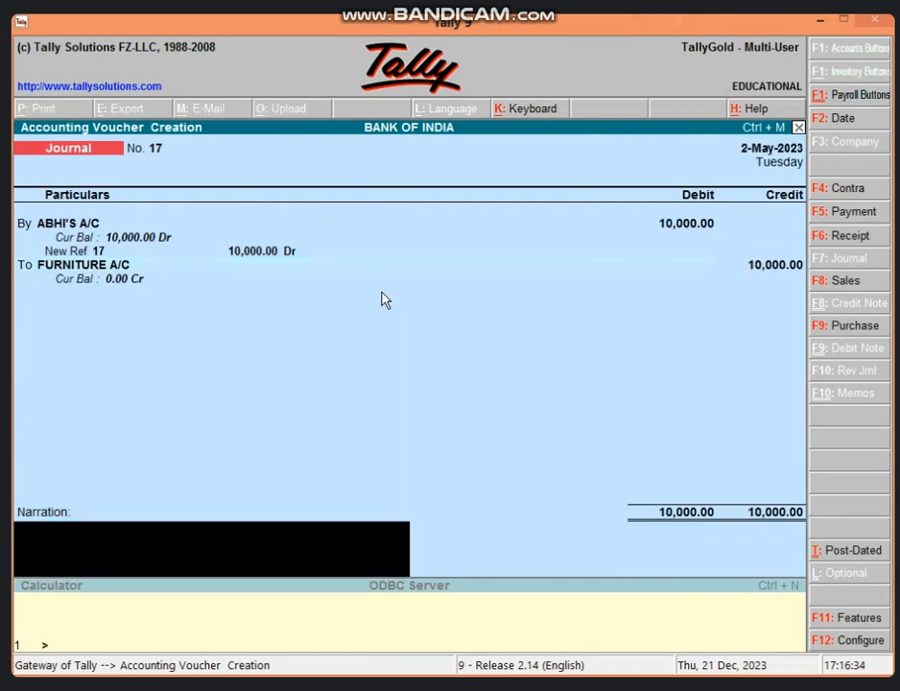
key(Return)
key(Return)
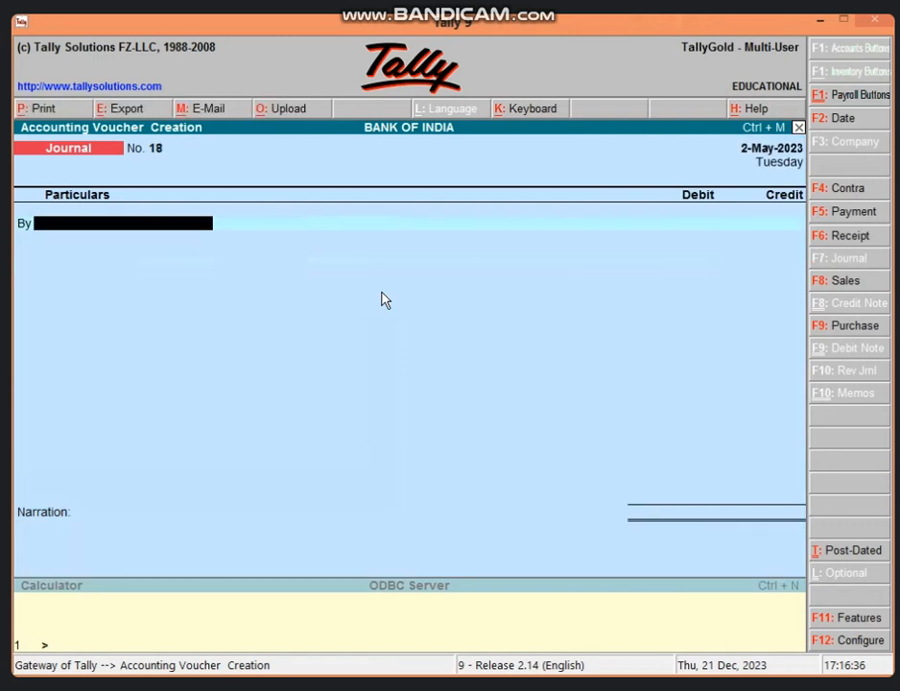
Review the saved journal voucher No. 17 and return to the Gateway of Tally without changing it.
key(Page_Up)
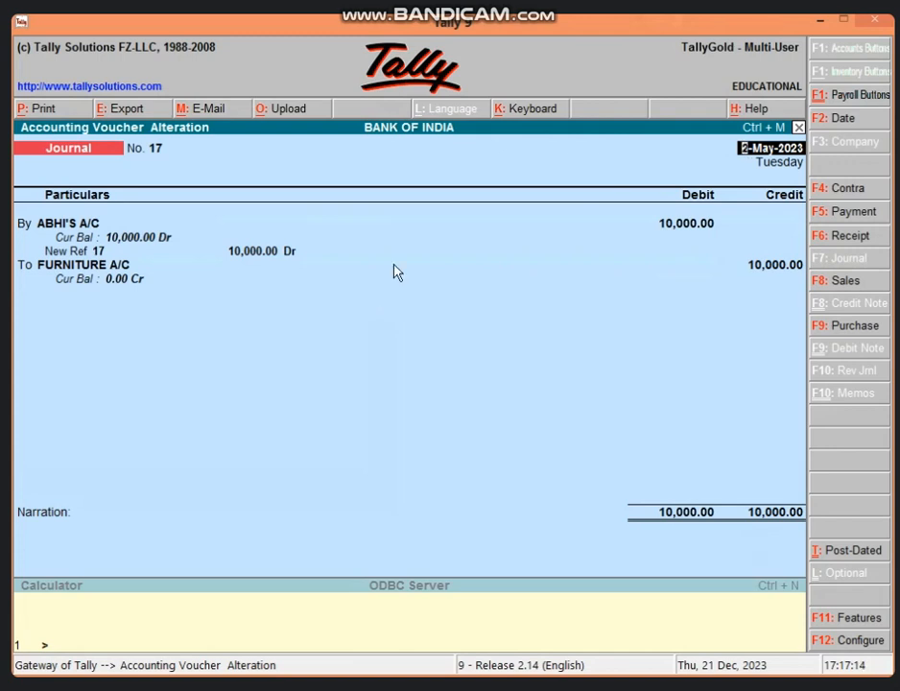
key(Escape)
key(Return)
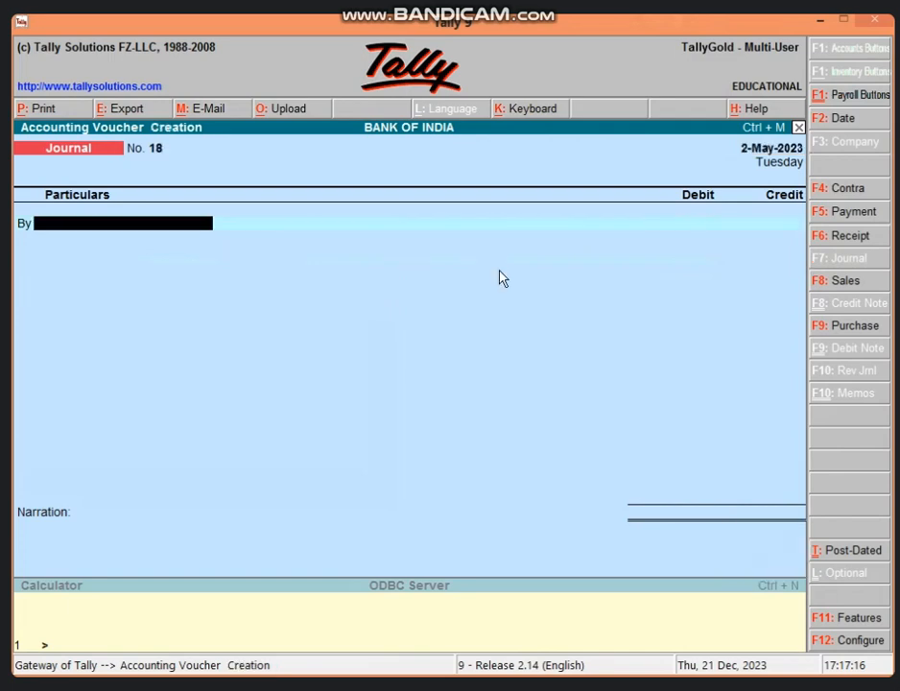
key(Escape)
key(Return)
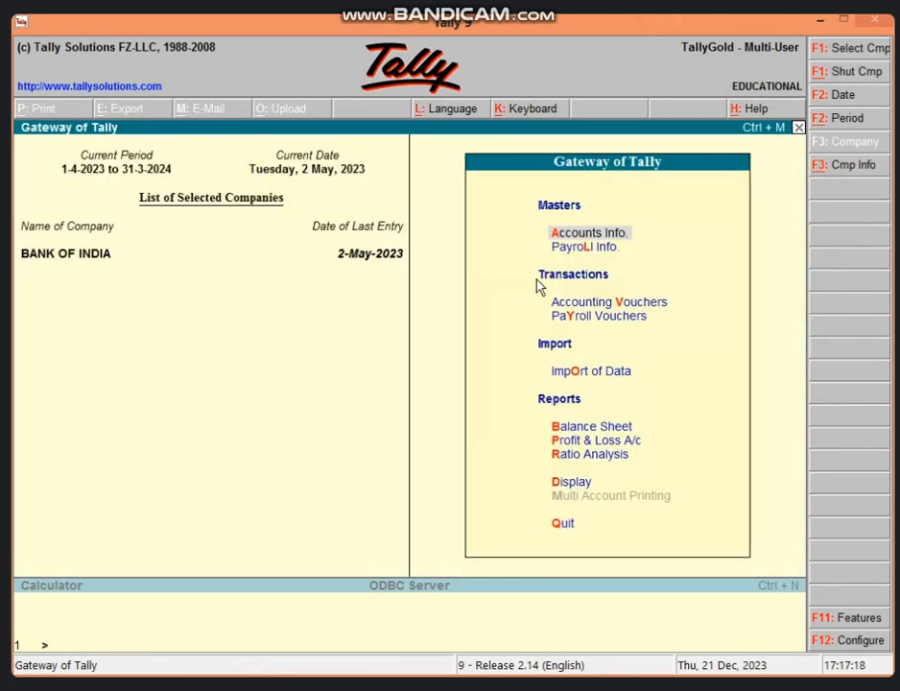
Start a new receipt voucher for BANK OF INDIA.
key(v)
click(868, 237)
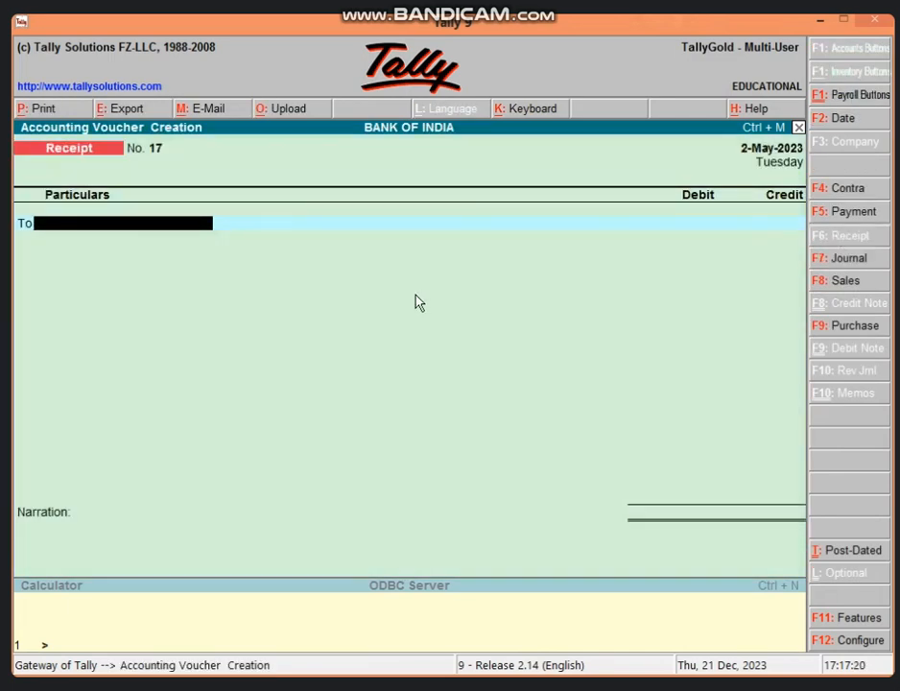